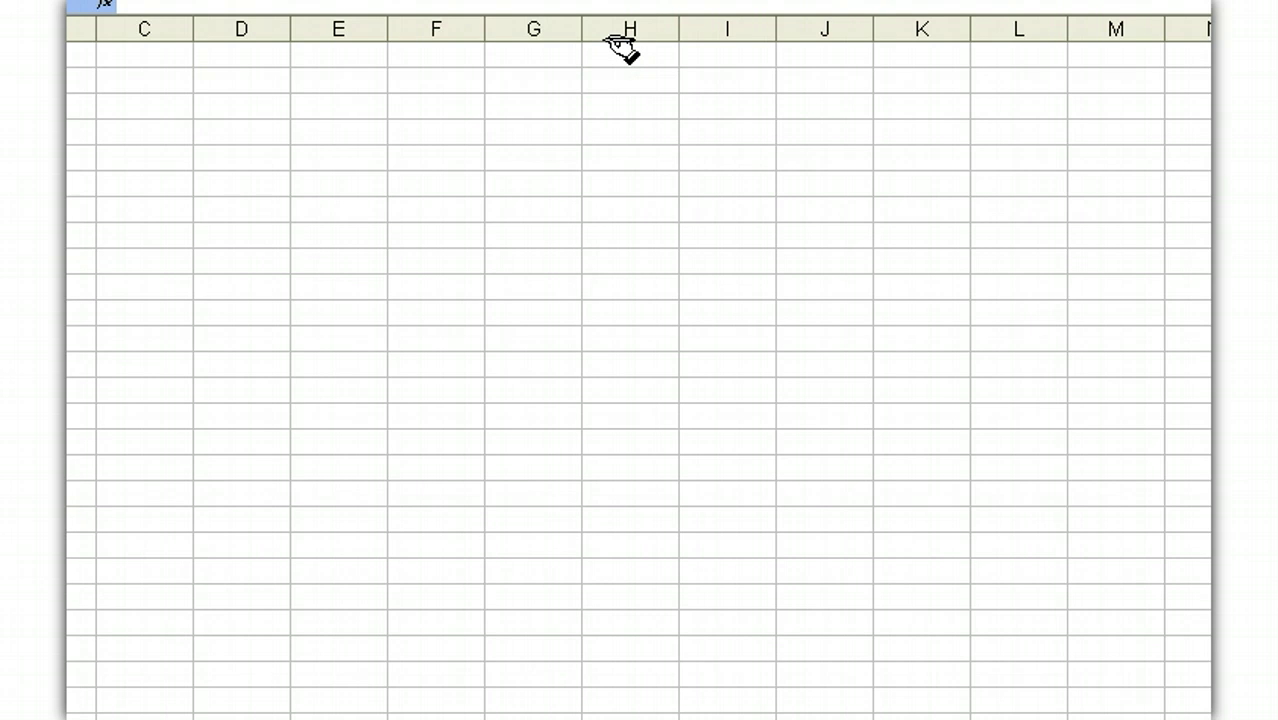
Handwrite dB = 10 x Log(P′/P) in ink across columns C–G at the top of the sheet
left_click(174, 119)
mouse_move(174, 119)
left_mouse_down()
mouse_move(186, 112)
mouse_move(200, 131)
mouse_move(194, 148)
mouse_move(260, 120)
mouse_move(316, 160)
left_mouse_up()
left_click_drag(316, 134, 300, 160)
mouse_move(340, 117)
left_mouse_down()
mouse_move(388, 140)
mouse_move(432, 190)
left_mouse_up()
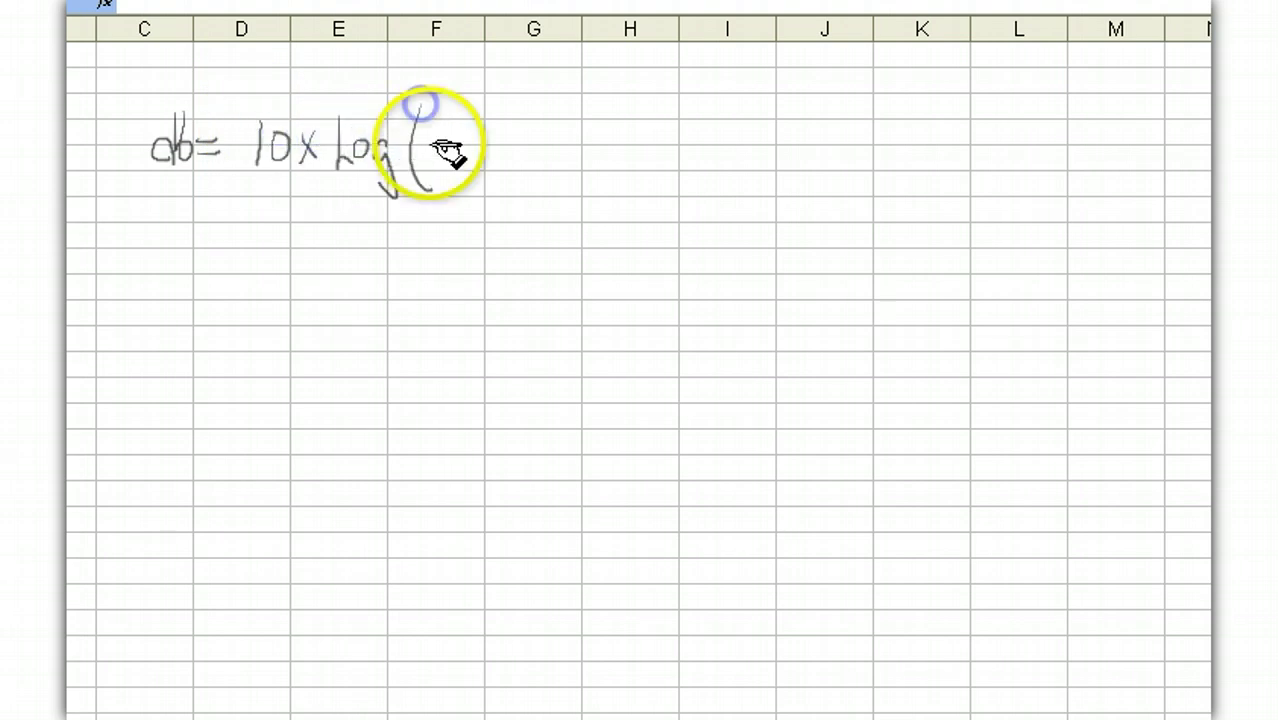
mouse_move(432, 138)
left_mouse_down()
mouse_move(428, 118)
mouse_move(458, 124)
left_mouse_up()
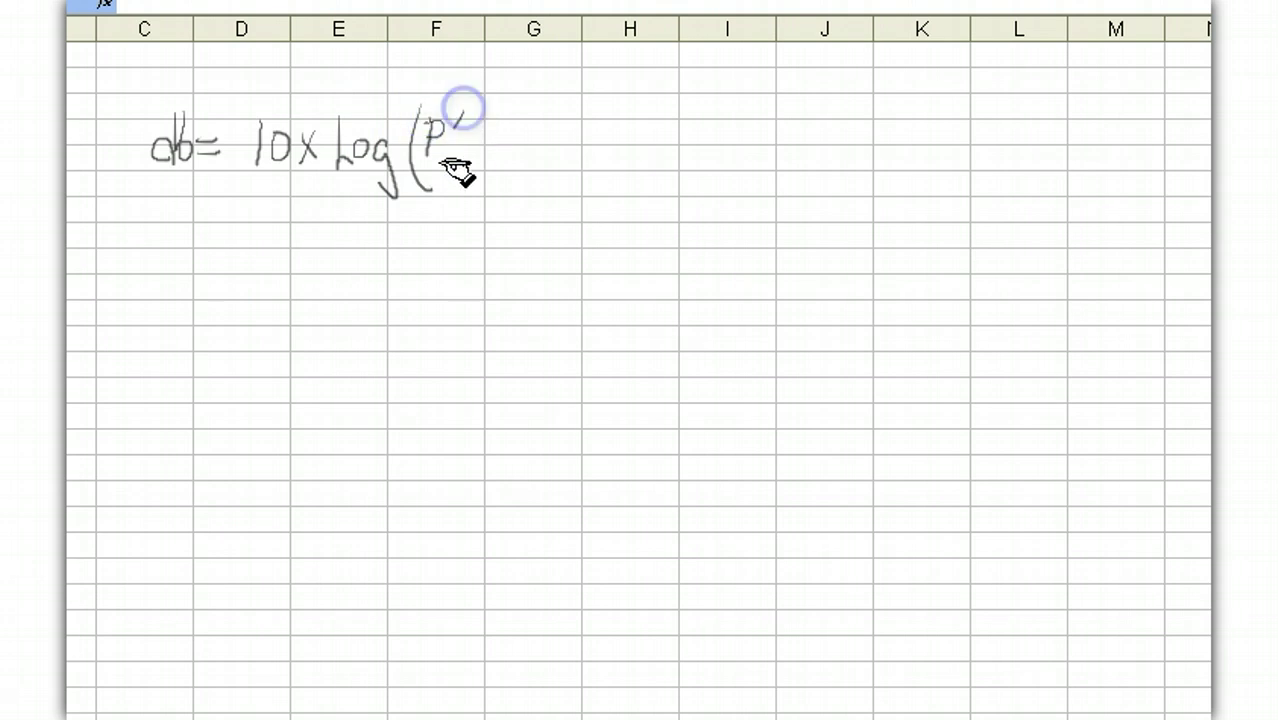
mouse_move(420, 162)
left_mouse_down()
mouse_move(462, 155)
mouse_move(432, 186)
mouse_move(474, 199)
left_mouse_up()
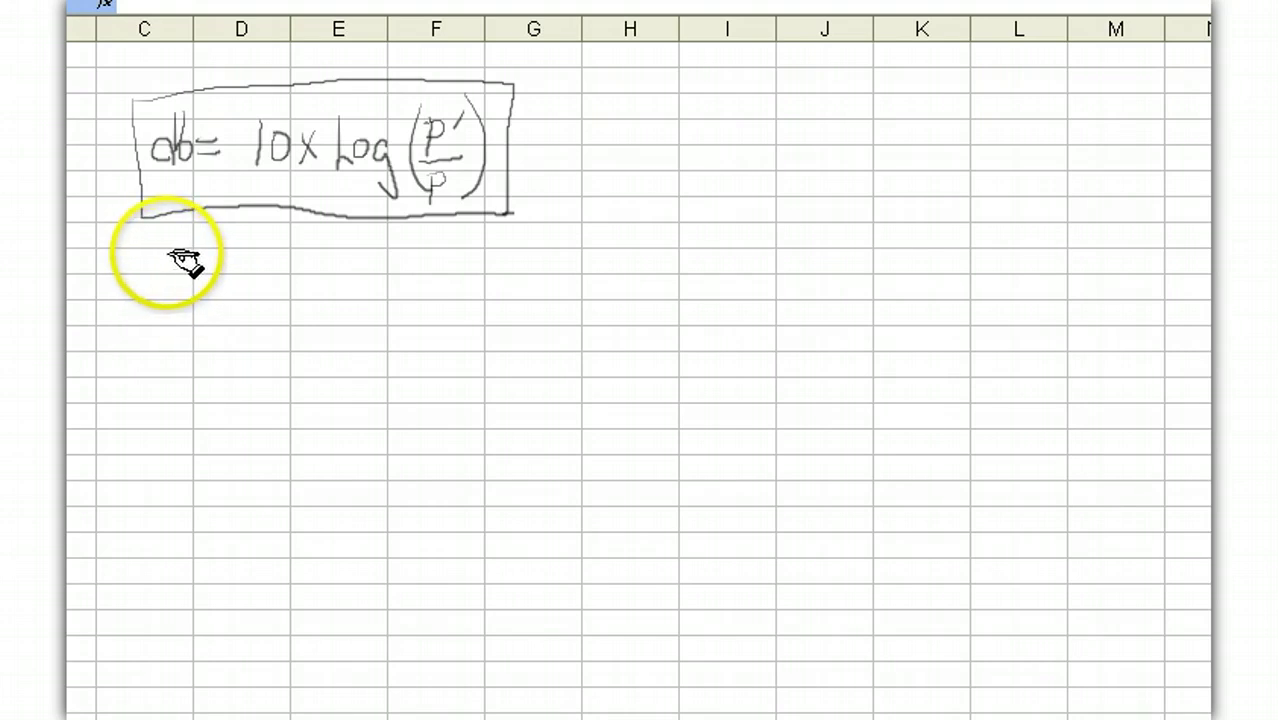
Handwrite dBm = 10 x Log(P/.001) on a new line below the boxed dB formula
left_click(168, 256)
mouse_move(168, 256)
left_mouse_down()
mouse_move(180, 242)
mouse_move(197, 274)
mouse_move(254, 271)
left_mouse_up()
mouse_move(232, 287)
left_mouse_down()
mouse_move(289, 290)
mouse_move(304, 270)
mouse_move(354, 290)
left_mouse_up()
left_click(293, 260)
mouse_move(355, 266)
left_mouse_down()
mouse_move(336, 290)
mouse_move(424, 270)
mouse_move(418, 318)
left_mouse_up()
mouse_move(448, 237)
left_mouse_down()
mouse_move(456, 312)
mouse_move(468, 316)
left_mouse_up()
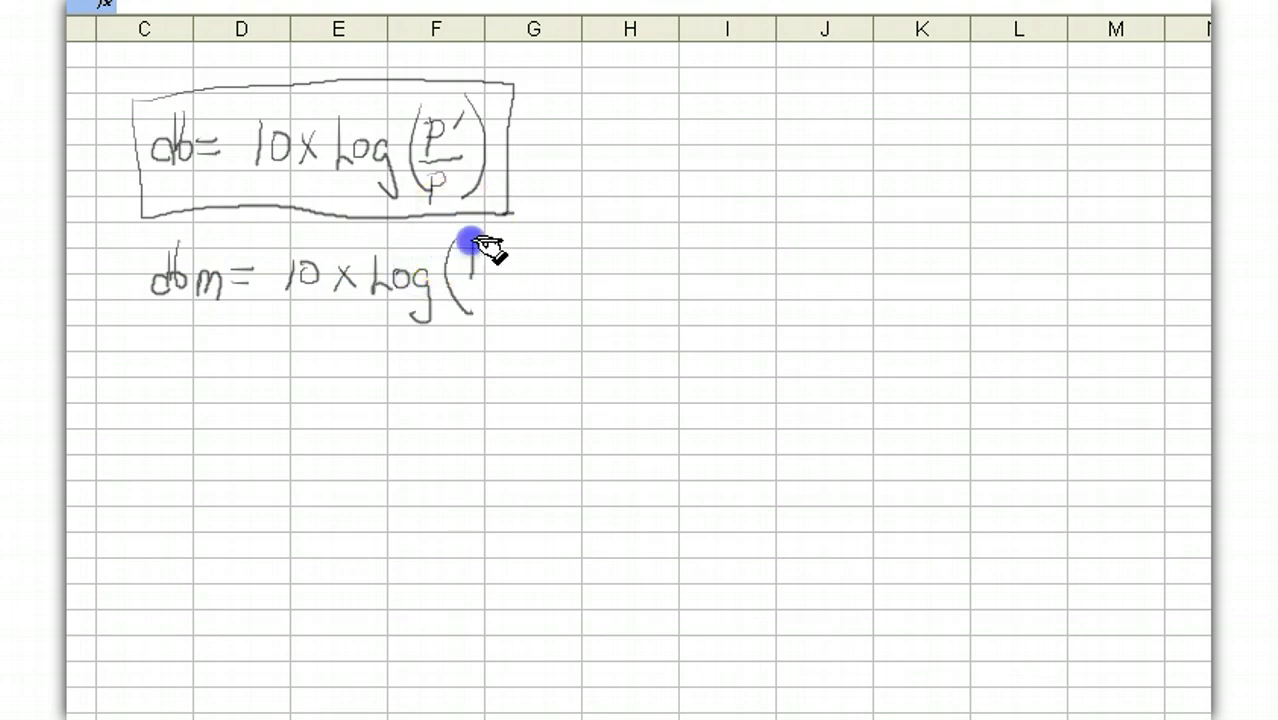
mouse_move(468, 247)
left_mouse_down()
mouse_move(462, 288)
mouse_move(510, 291)
mouse_move(497, 302)
mouse_move(528, 303)
mouse_move(526, 317)
left_mouse_up()
mouse_move(540, 242)
left_mouse_down()
mouse_move(545, 326)
mouse_move(533, 328)
left_mouse_up()
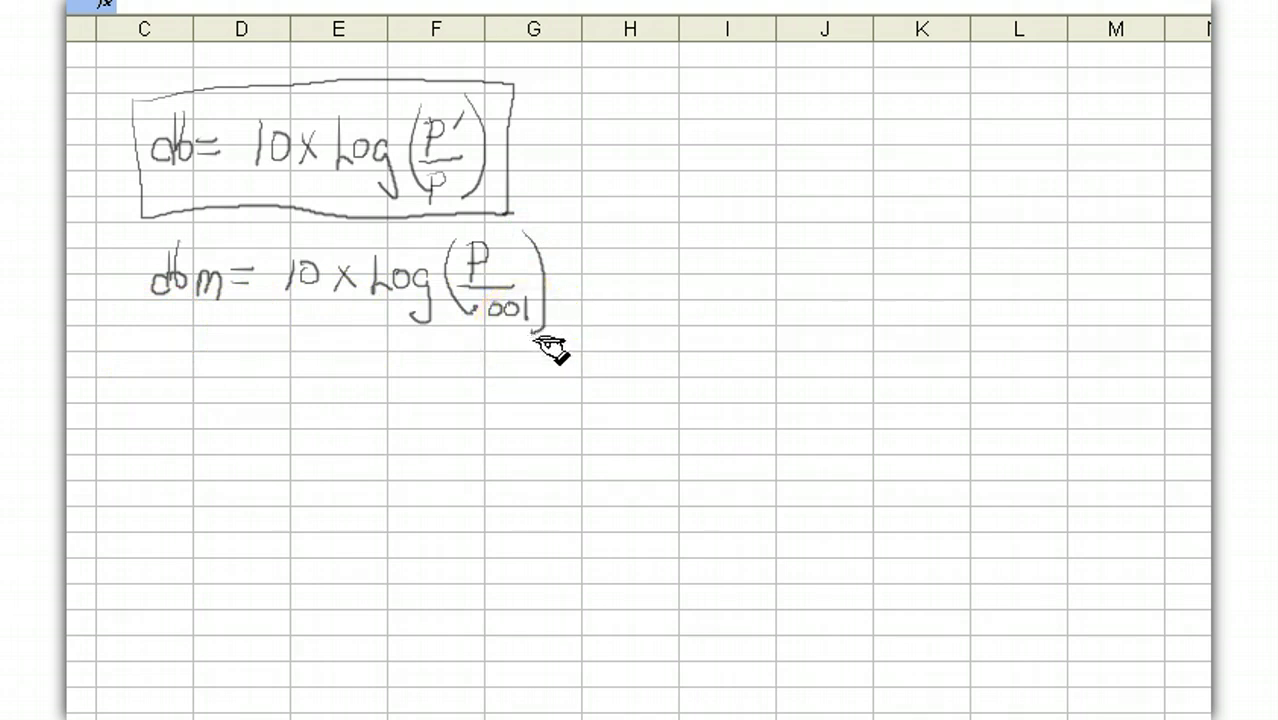
left_click(250, 401)
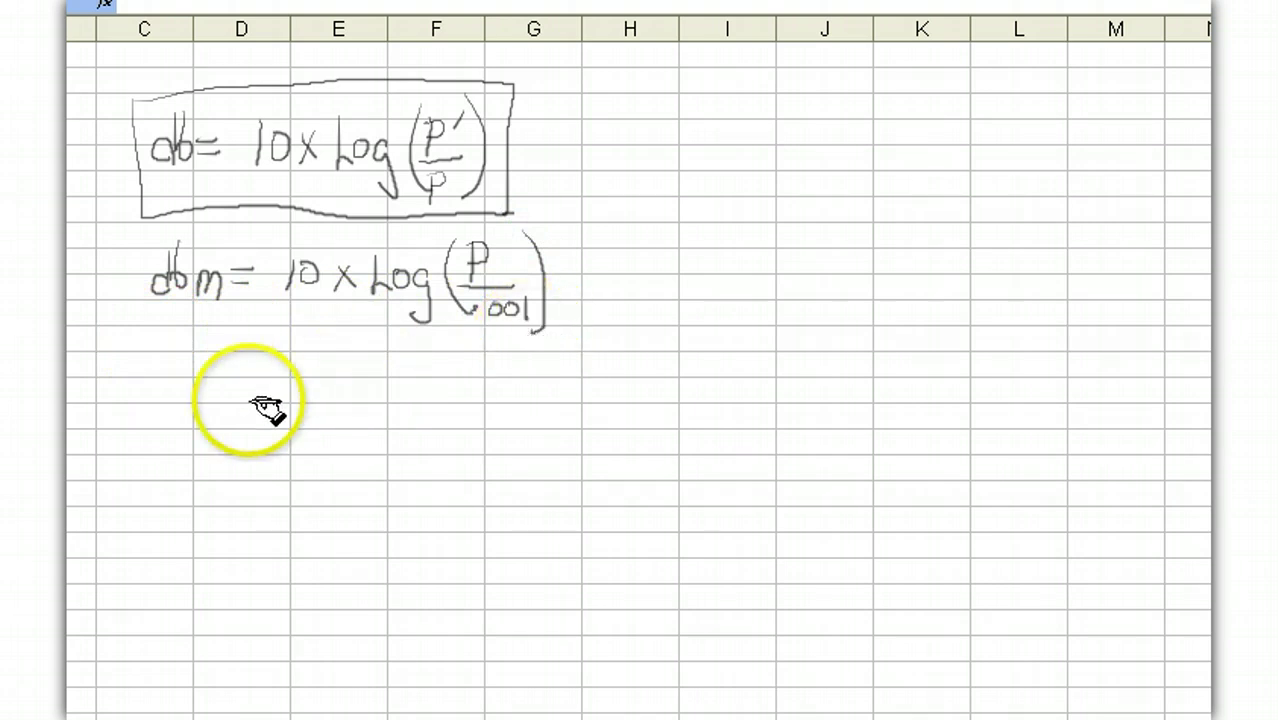
Draw a source circle, input line, amplifier triangle labelled 2, and a resistor load on the output
left_click(194, 397)
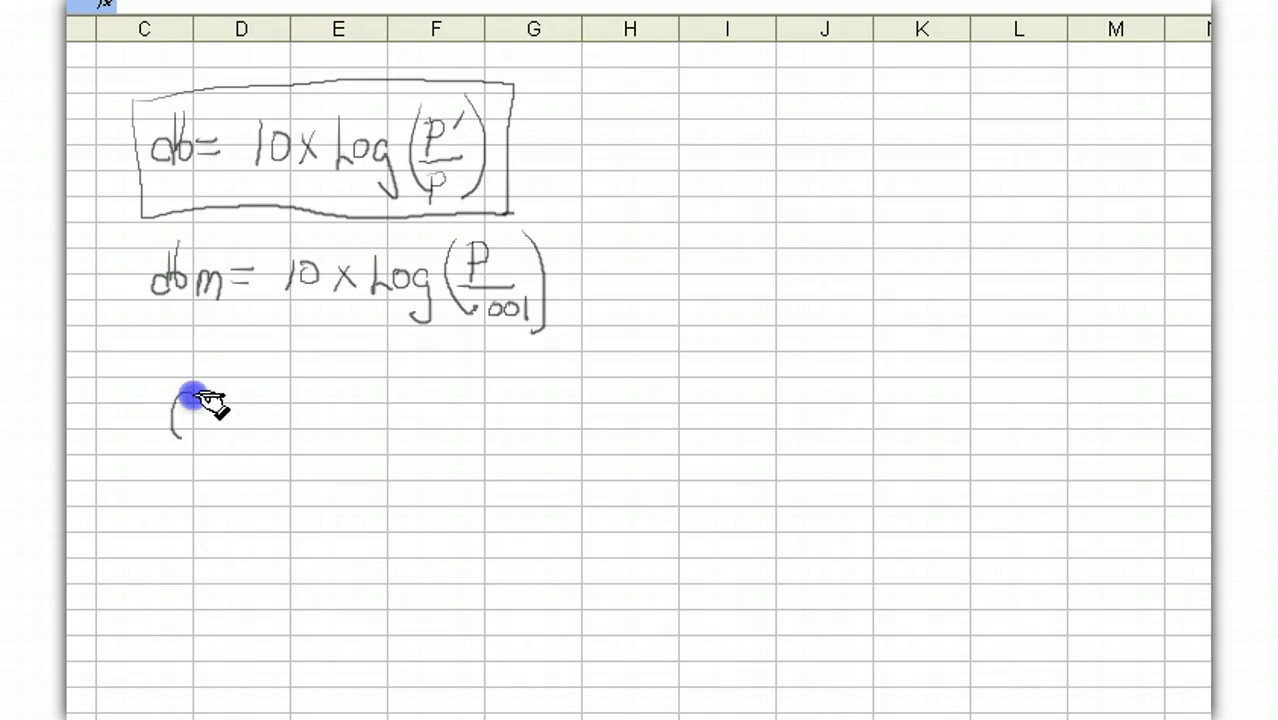
mouse_move(193, 398)
left_mouse_down()
mouse_move(188, 421)
mouse_move(218, 423)
left_mouse_up()
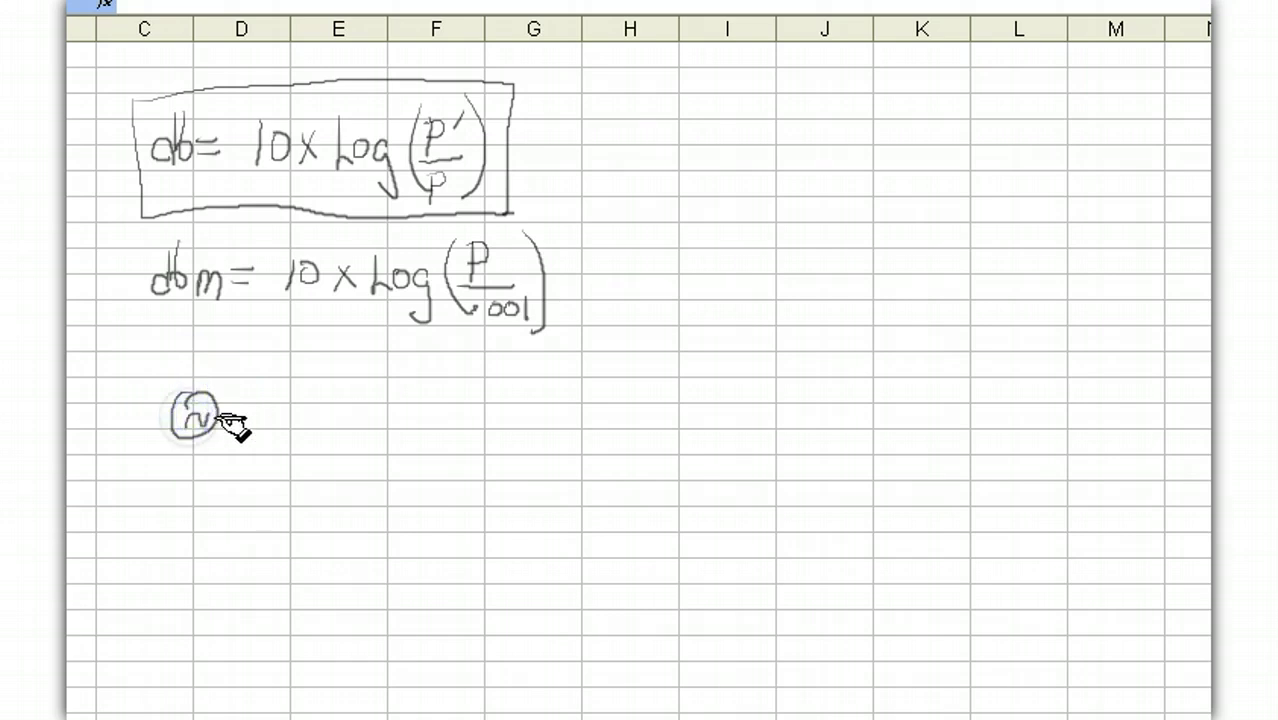
left_click(276, 388)
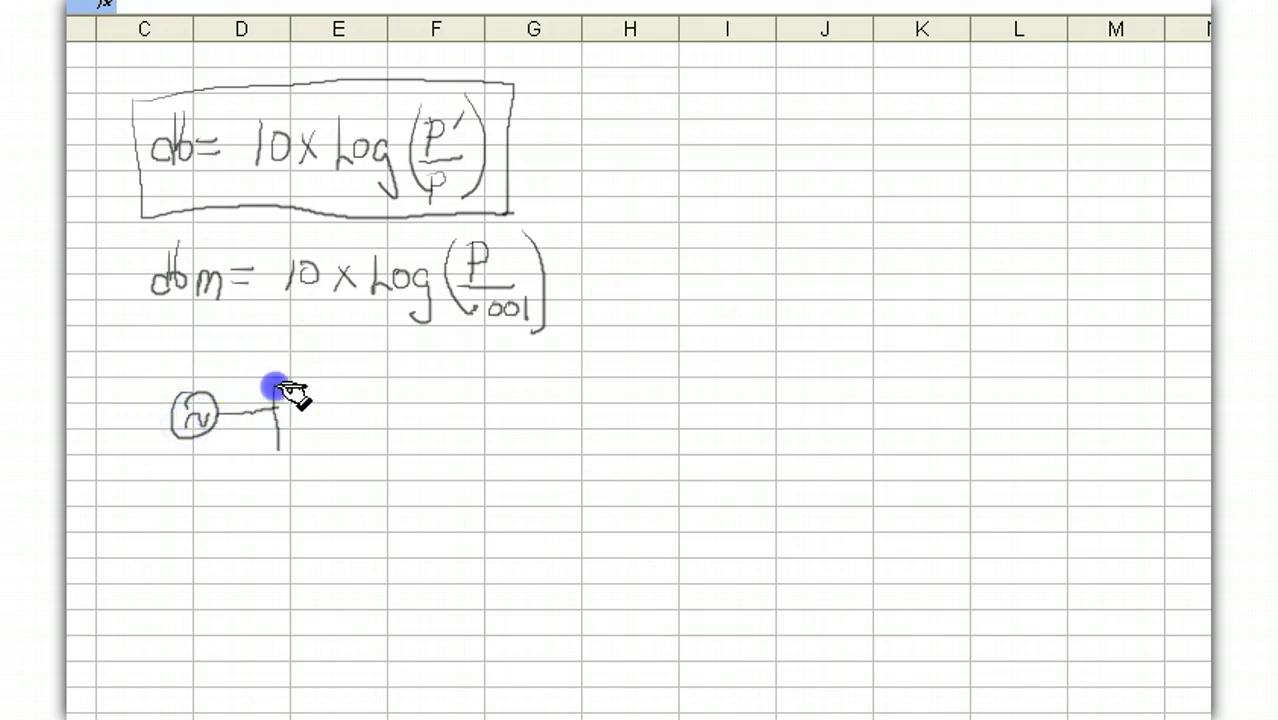
mouse_move(275, 388)
left_mouse_down()
mouse_move(299, 442)
mouse_move(322, 414)
mouse_move(313, 400)
mouse_move(402, 410)
left_mouse_up()
left_click(285, 462)
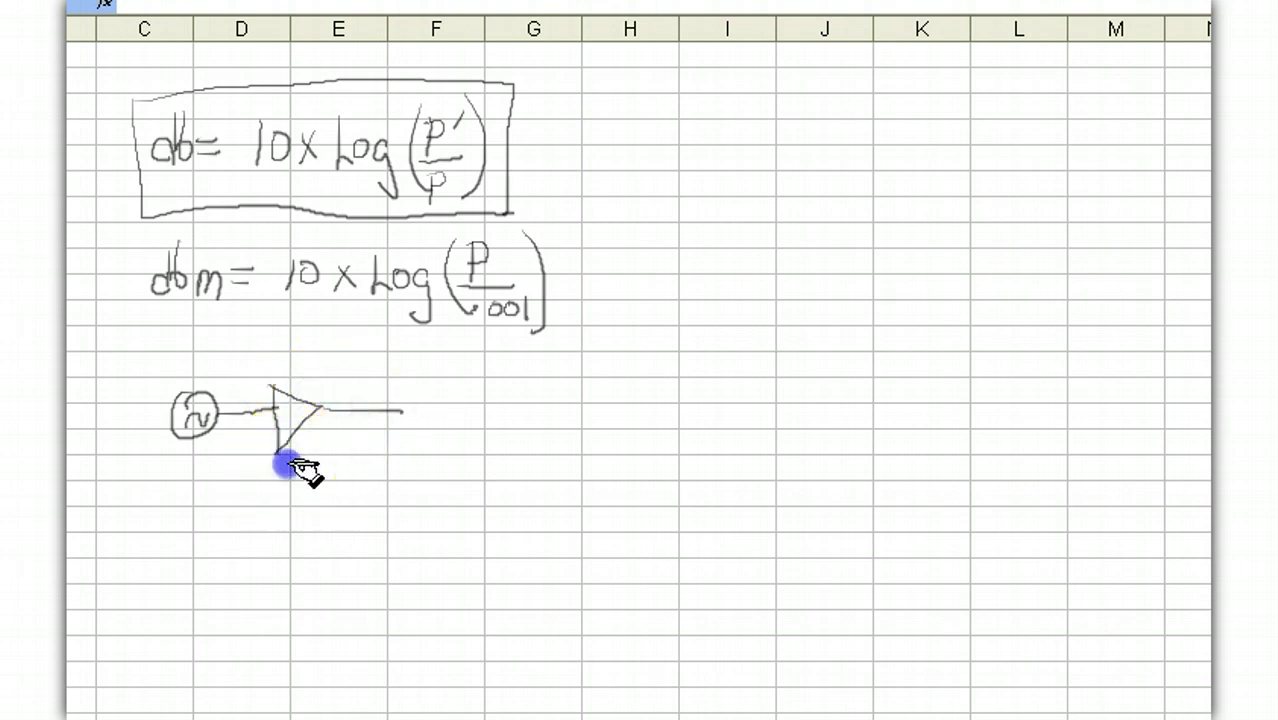
left_click(288, 356)
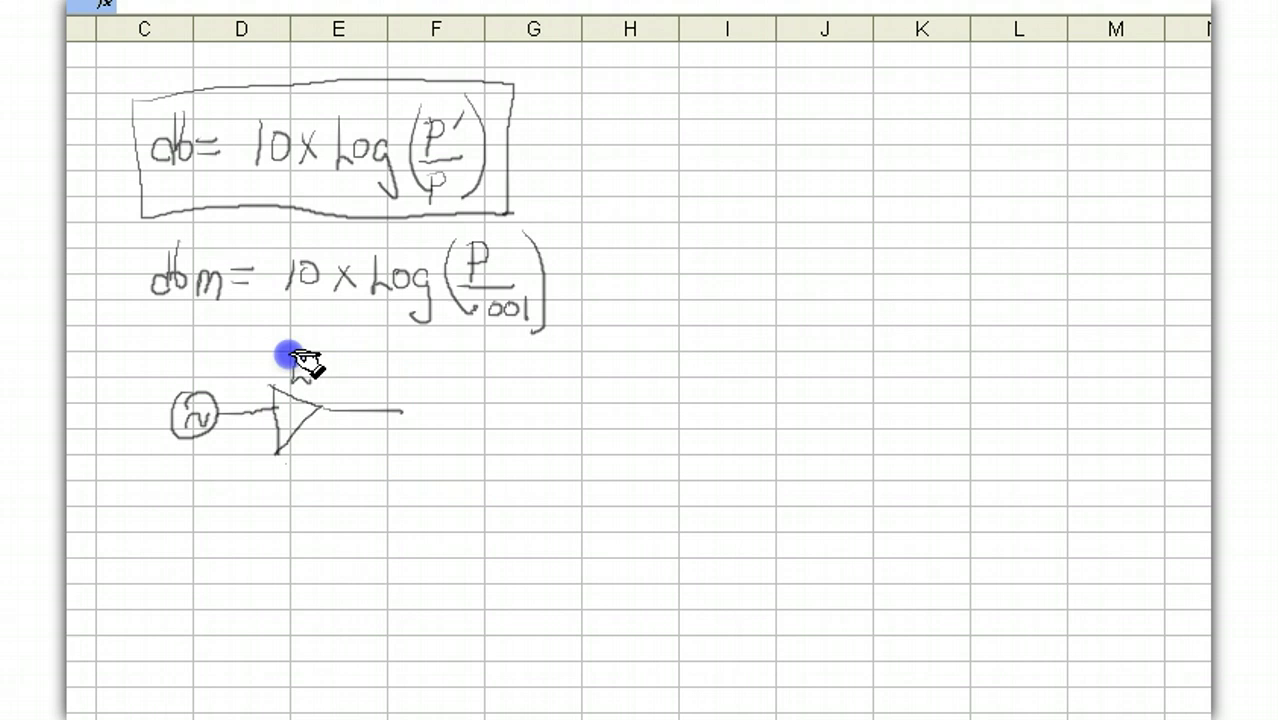
left_click_drag(290, 356, 296, 380)
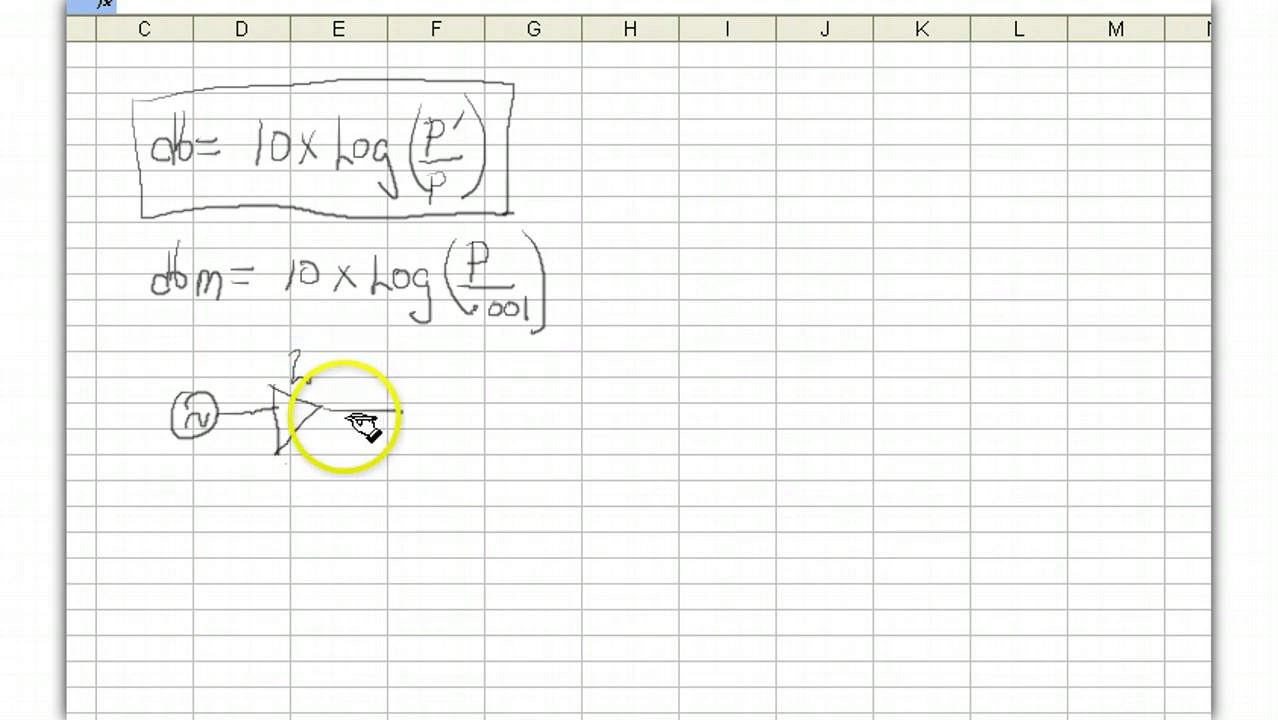
left_click(396, 366)
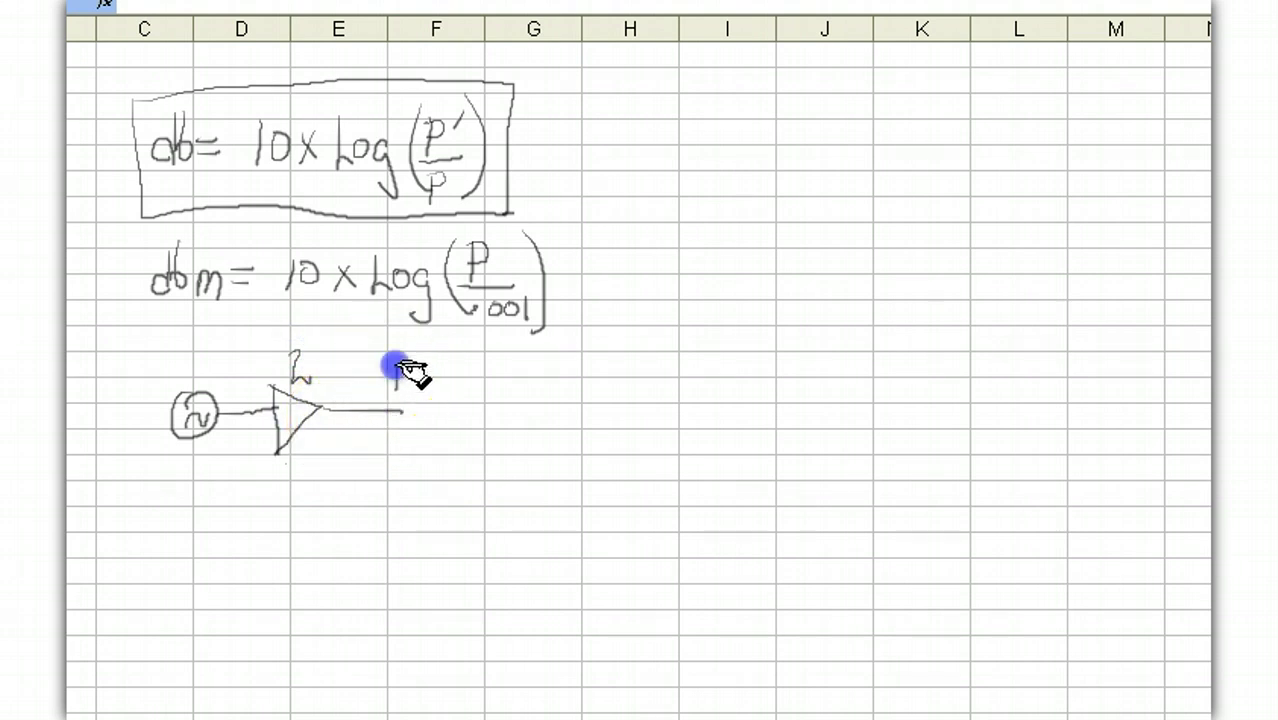
left_click_drag(396, 366, 398, 392)
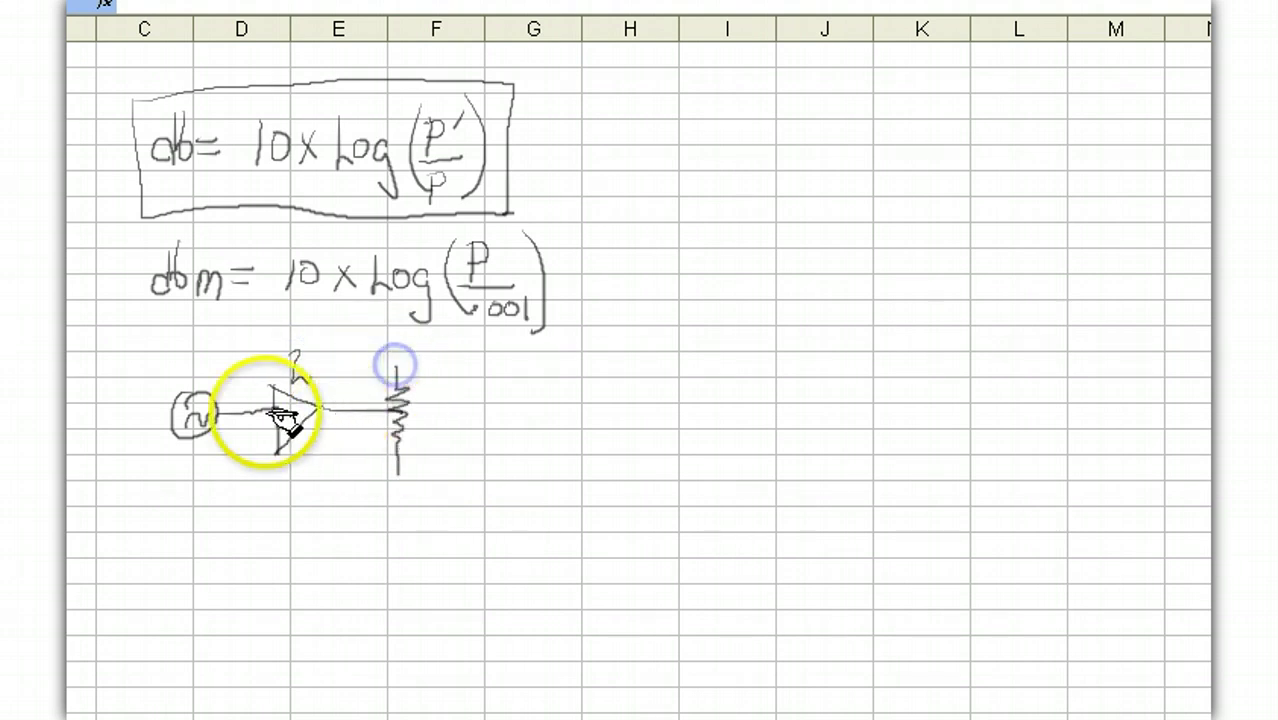
Label the source 1 W and the resistor load 2 W
left_click(155, 346)
mouse_move(155, 346)
left_mouse_down()
mouse_move(157, 378)
mouse_move(196, 358)
left_mouse_up()
left_click(176, 362)
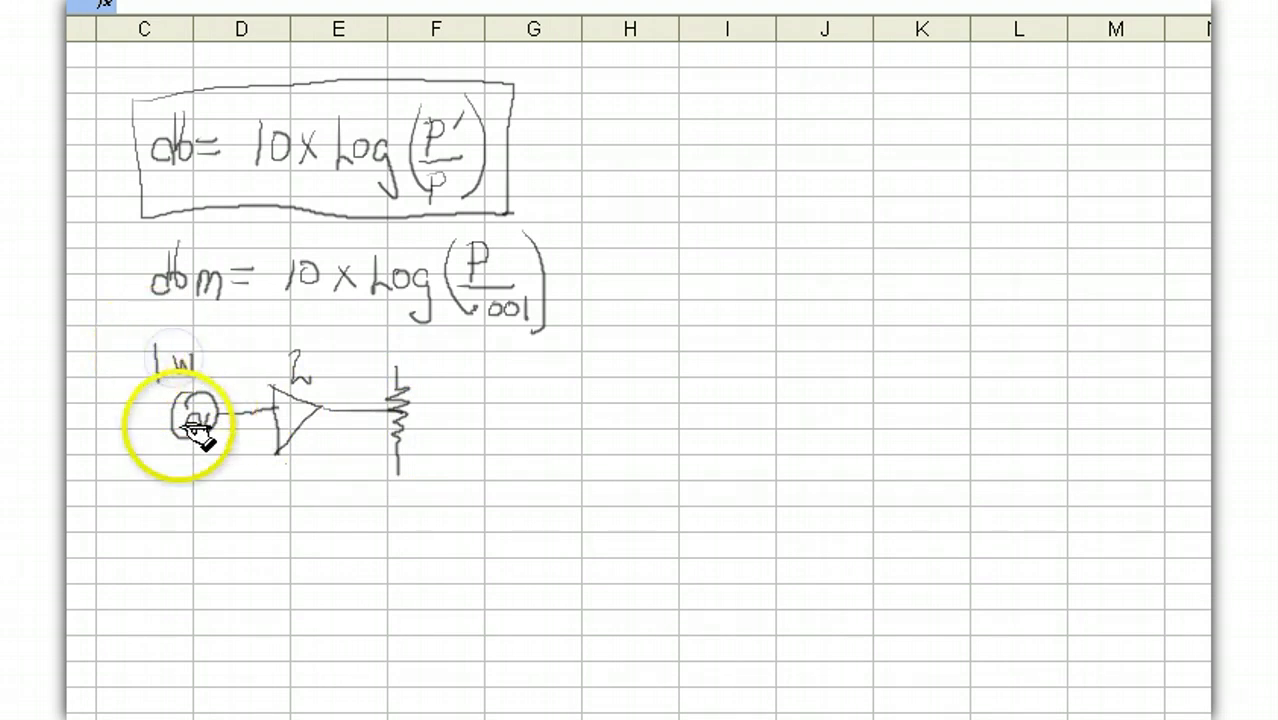
left_click(428, 397)
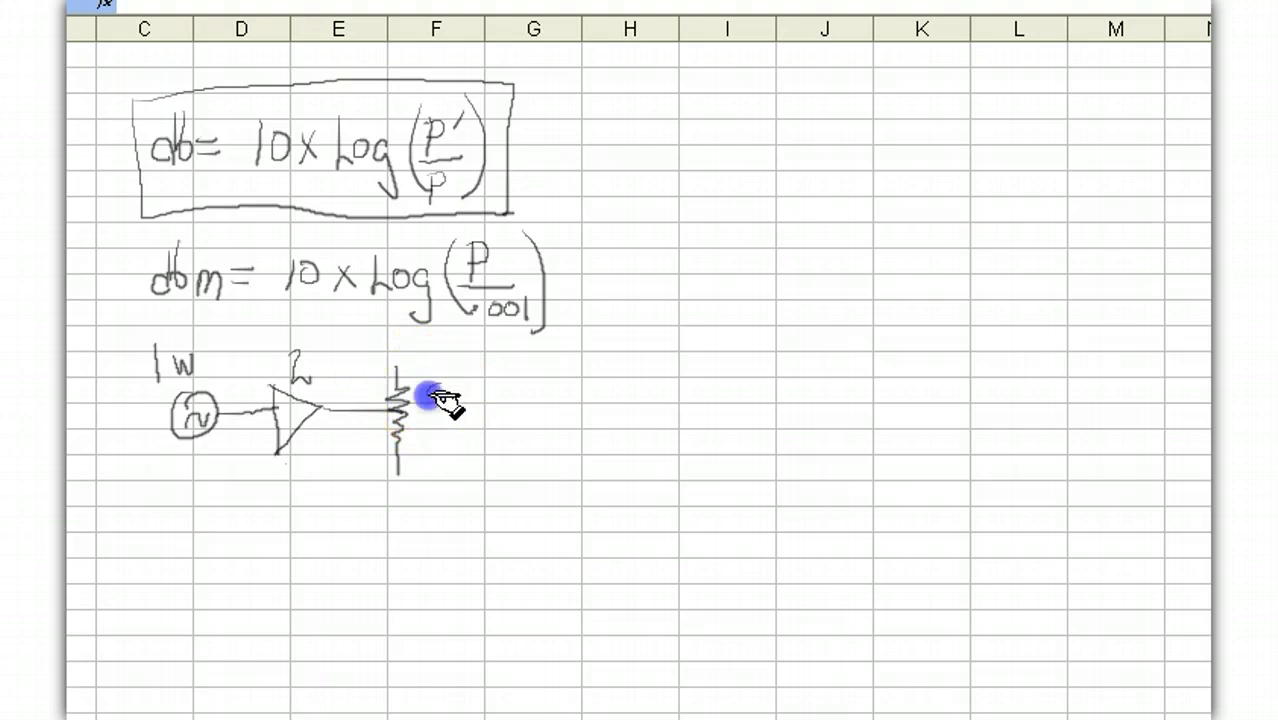
left_click_drag(428, 397, 484, 400)
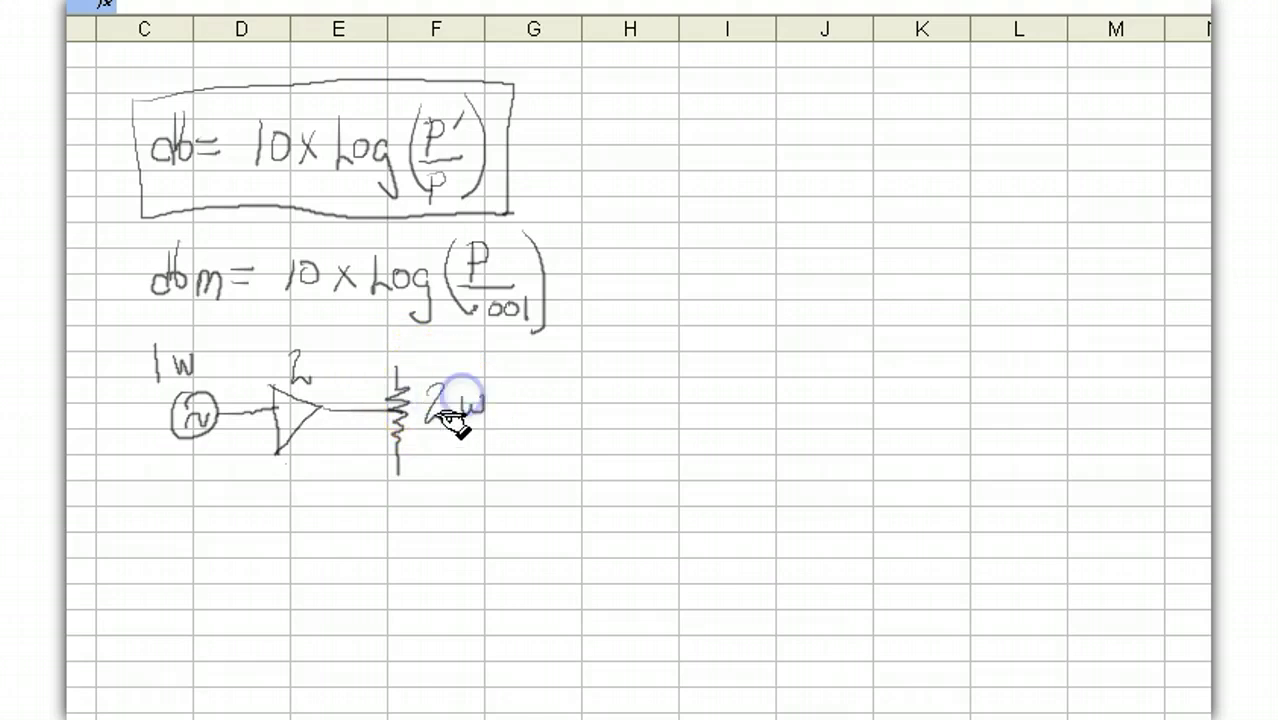
Write the gain expression G_dB = 10 x Log(2/1) below the circuit
left_click(186, 489)
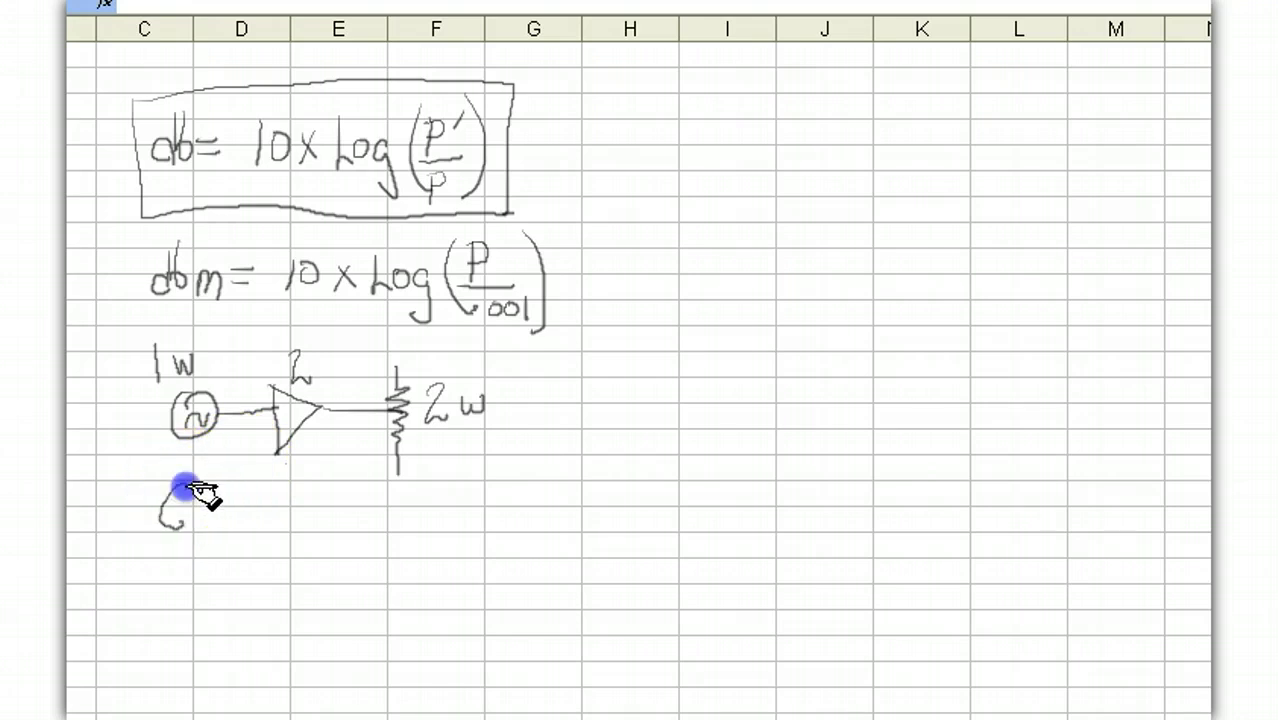
mouse_move(186, 489)
left_mouse_down()
mouse_move(196, 513)
mouse_move(245, 516)
left_mouse_up()
left_click(205, 522)
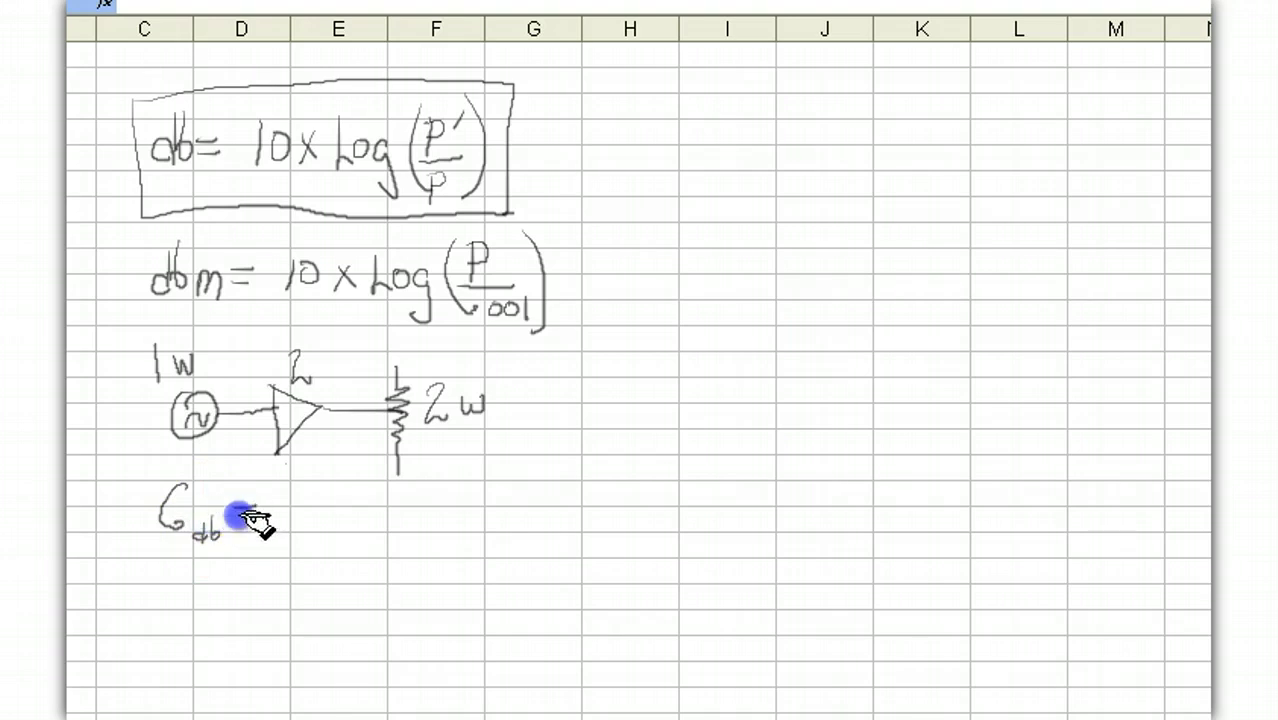
left_click(316, 498)
mouse_move(316, 498)
left_mouse_down()
mouse_move(377, 508)
mouse_move(397, 492)
mouse_move(445, 508)
mouse_move(484, 550)
left_mouse_up()
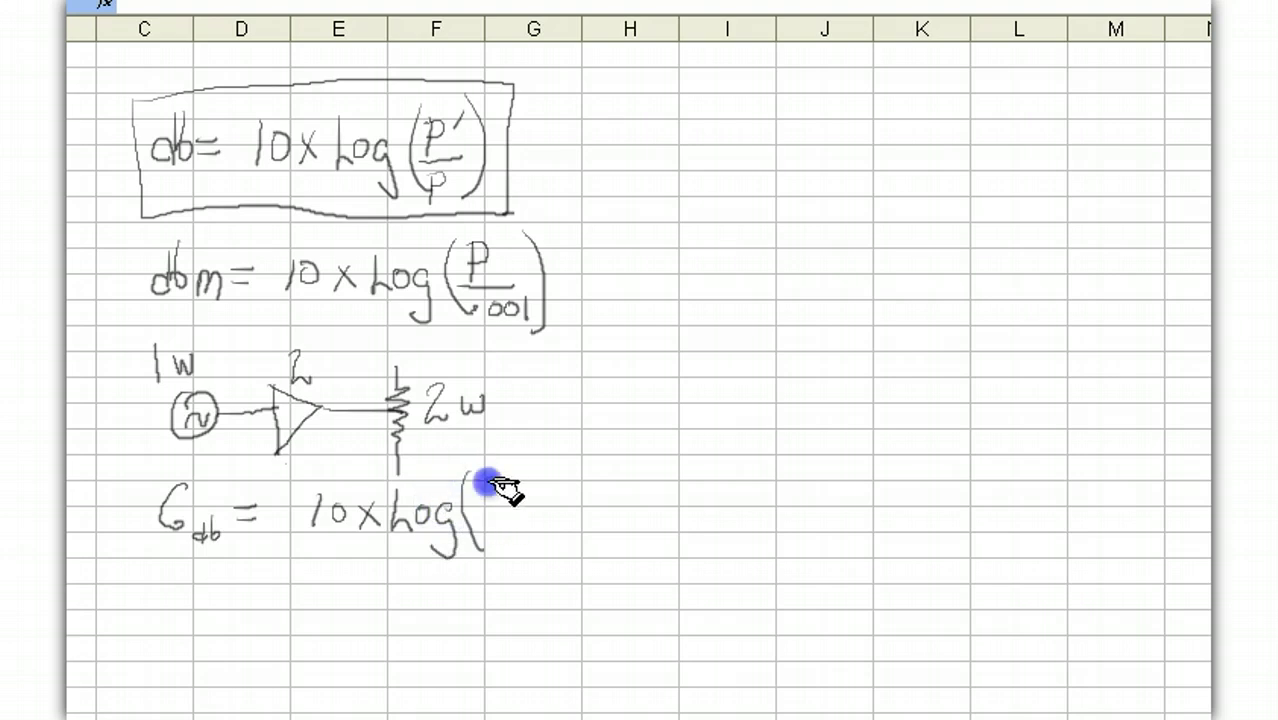
mouse_move(487, 484)
left_mouse_down()
mouse_move(485, 519)
mouse_move(499, 531)
mouse_move(528, 456)
left_mouse_up()
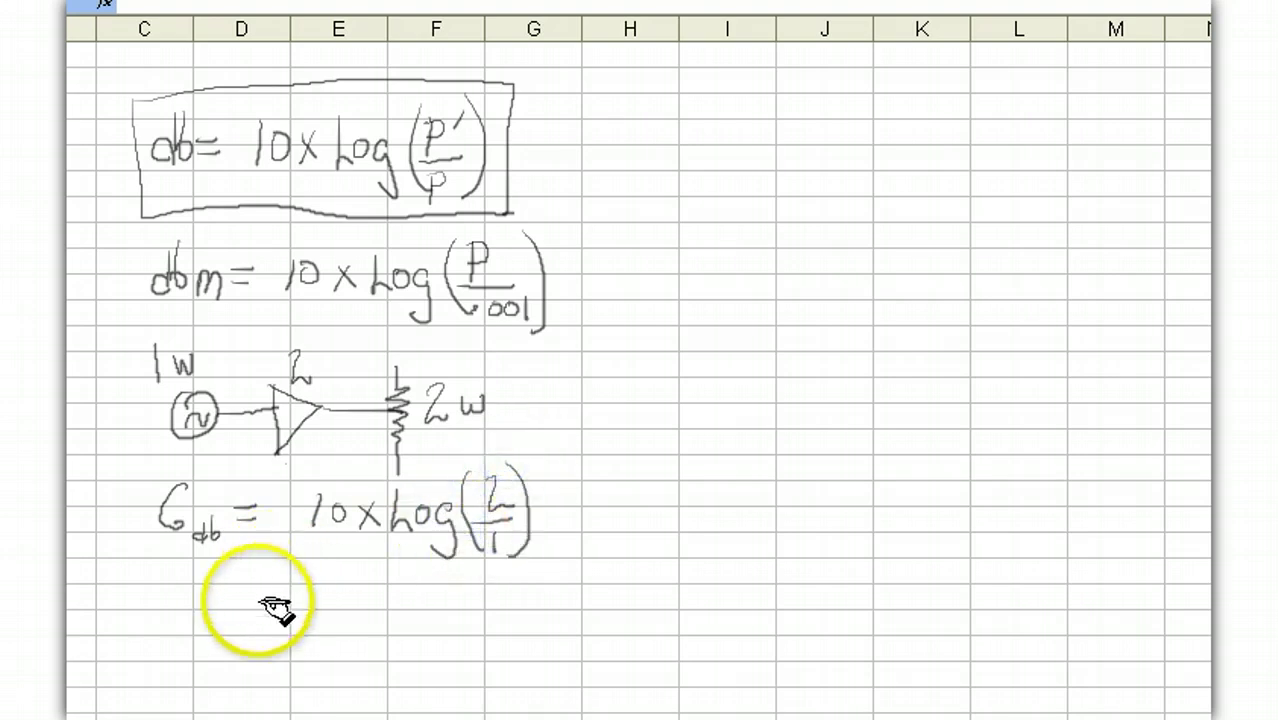
Write the result = 3 dB and add the zigzag to the load resistor
mouse_move(245, 594)
left_mouse_down()
mouse_move(268, 594)
mouse_move(268, 606)
left_mouse_up()
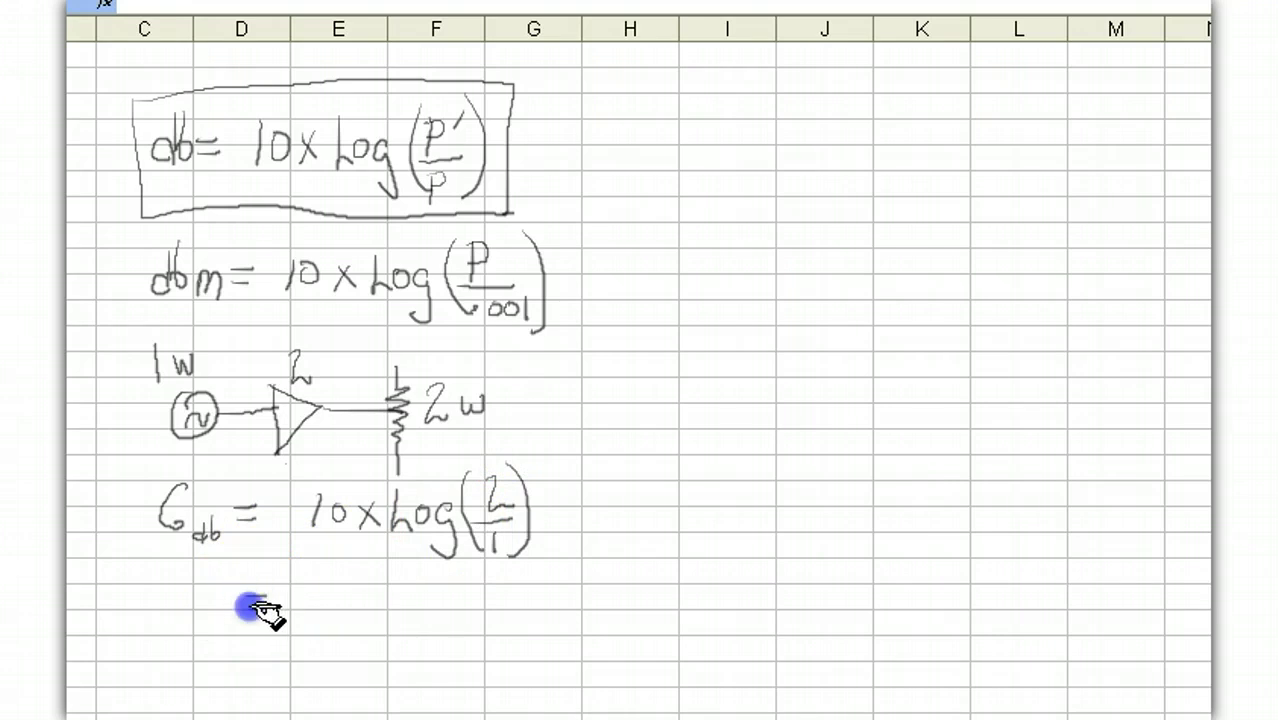
left_click(335, 589)
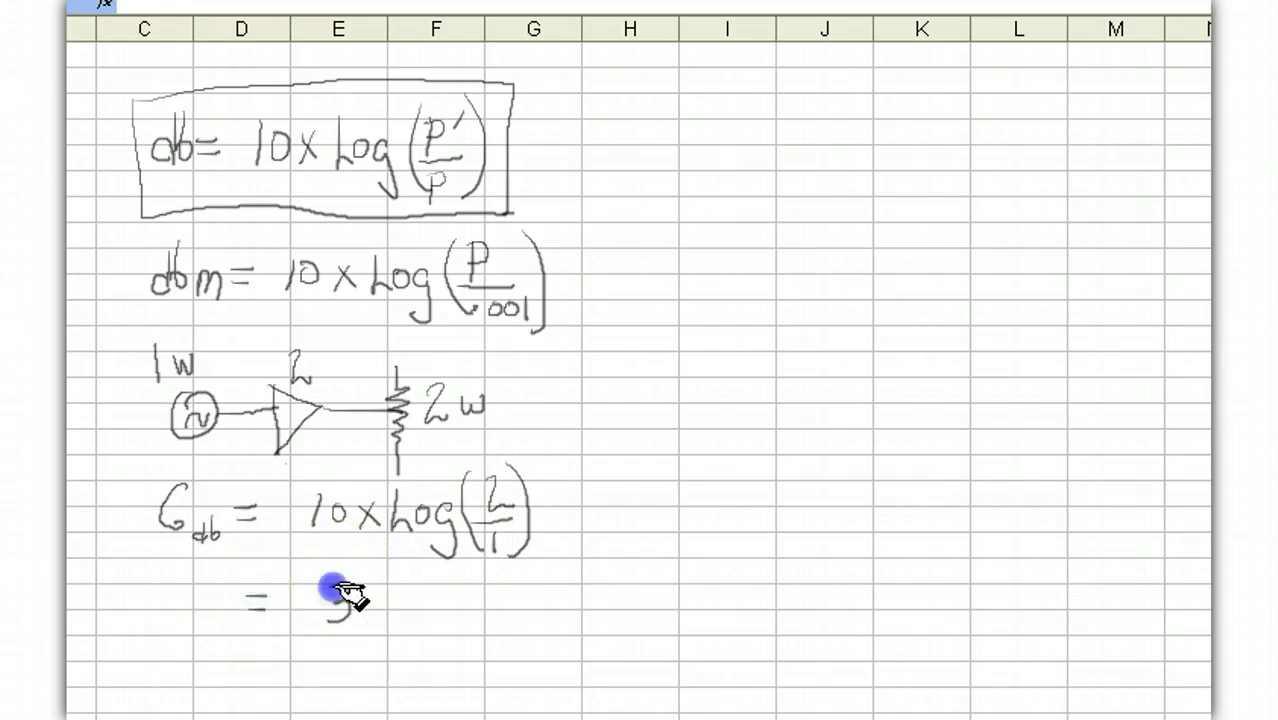
left_click_drag(333, 590, 330, 618)
left_click_drag(378, 575, 402, 605)
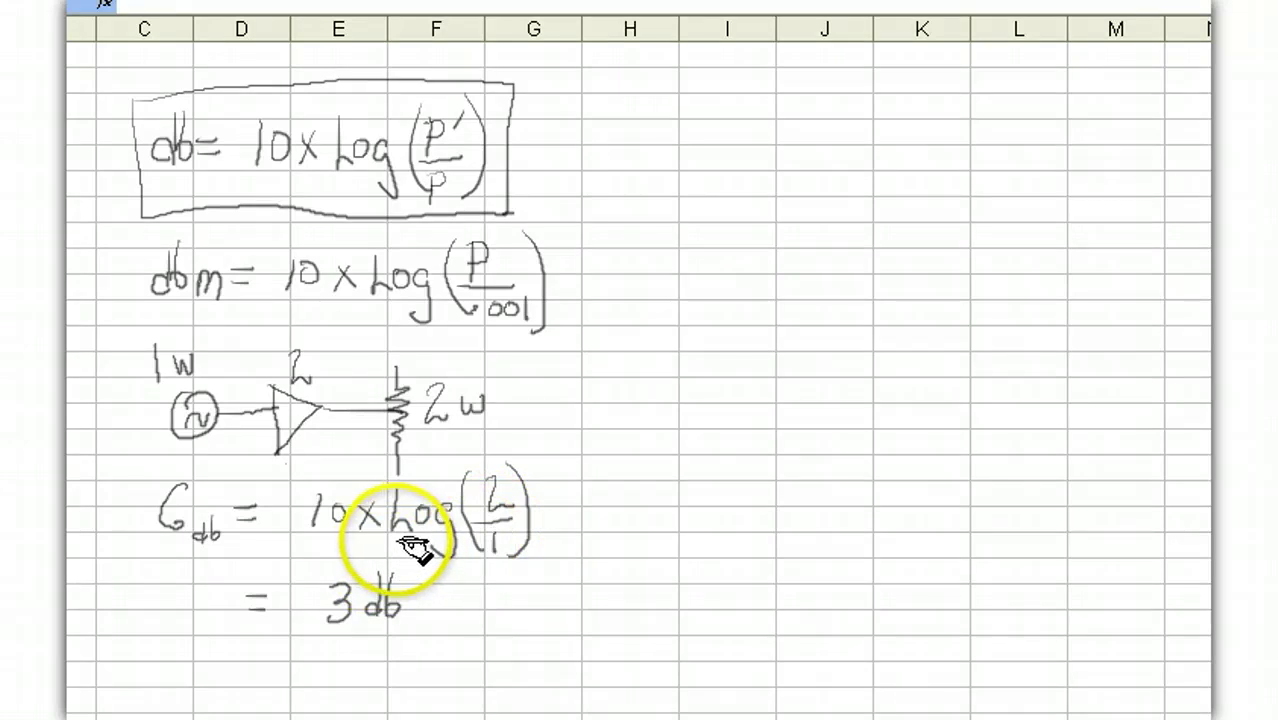
left_click_drag(419, 442, 397, 451)
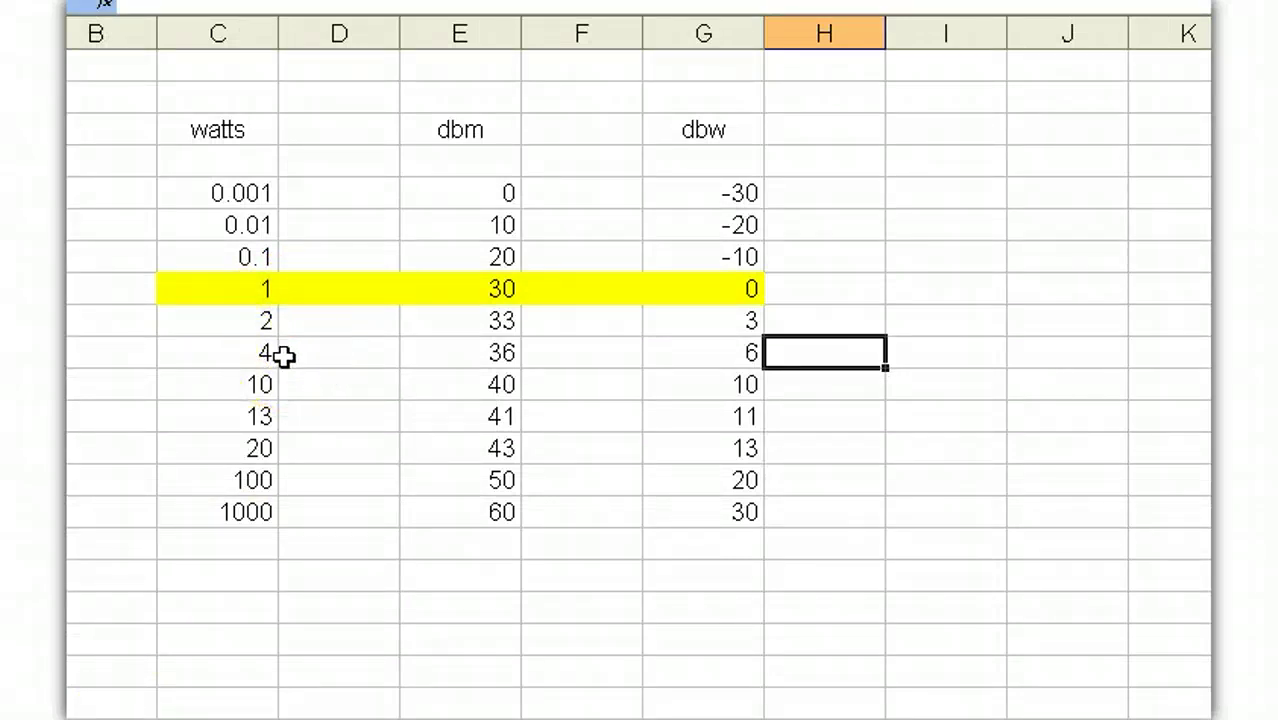
Inspect the dBm formulas for the 2 W and 4 W rows against the 1 W reference
left_click(172, 290)
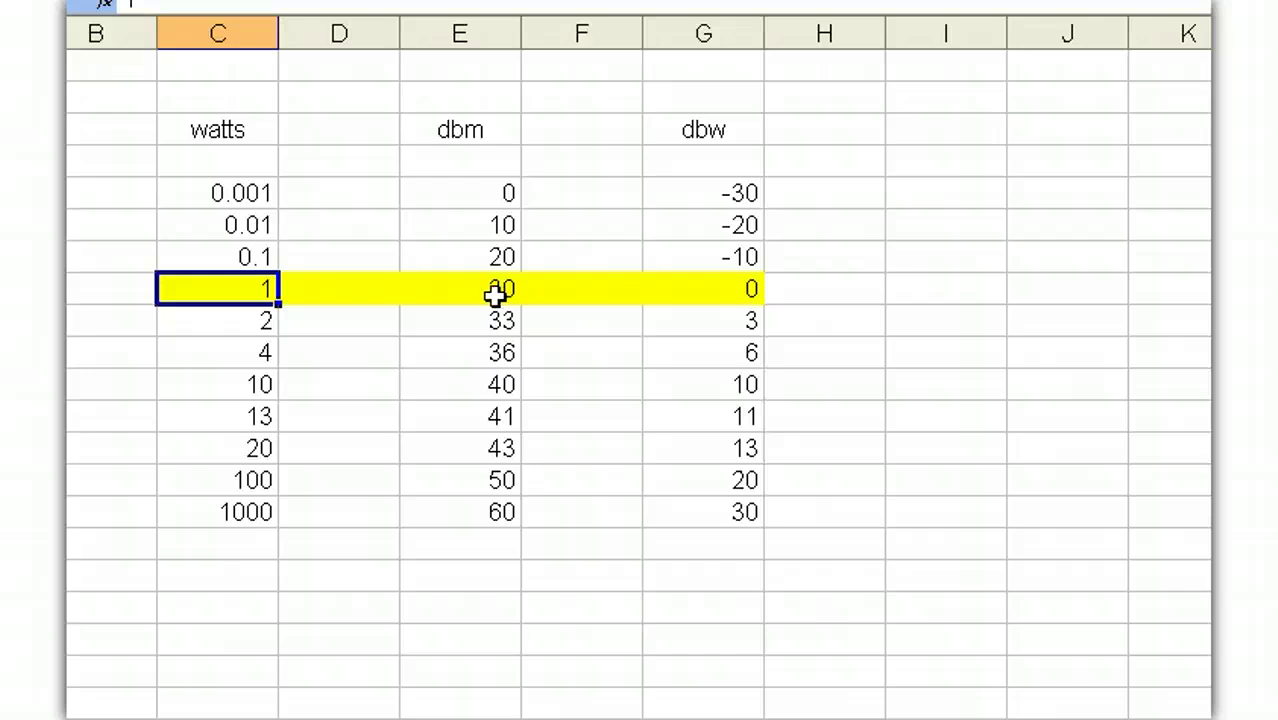
left_click(251, 320)
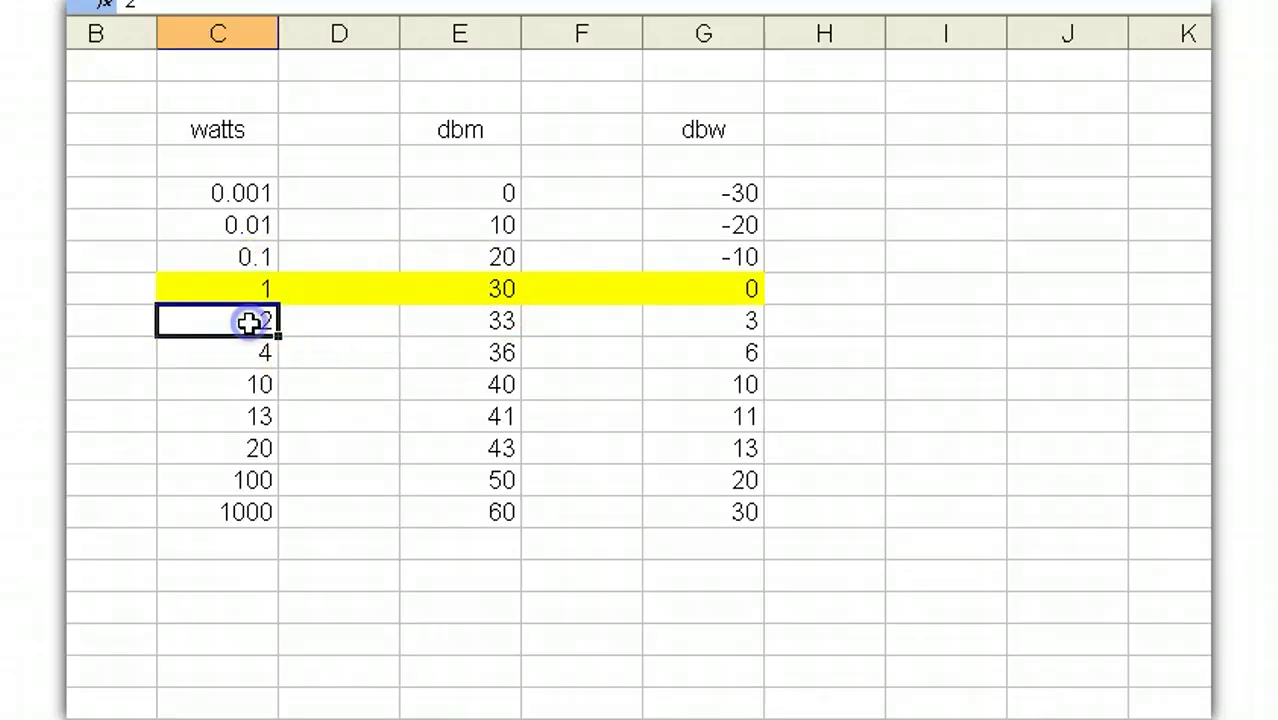
left_click(501, 321)
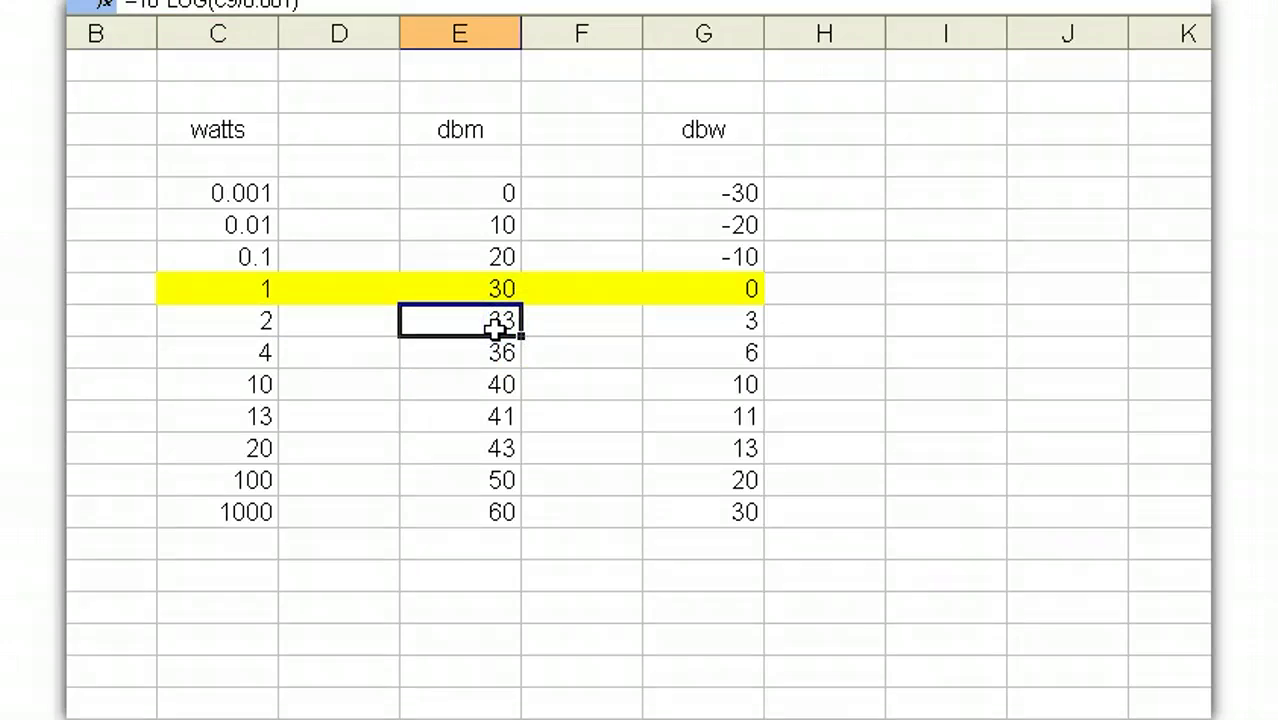
left_click(453, 325)
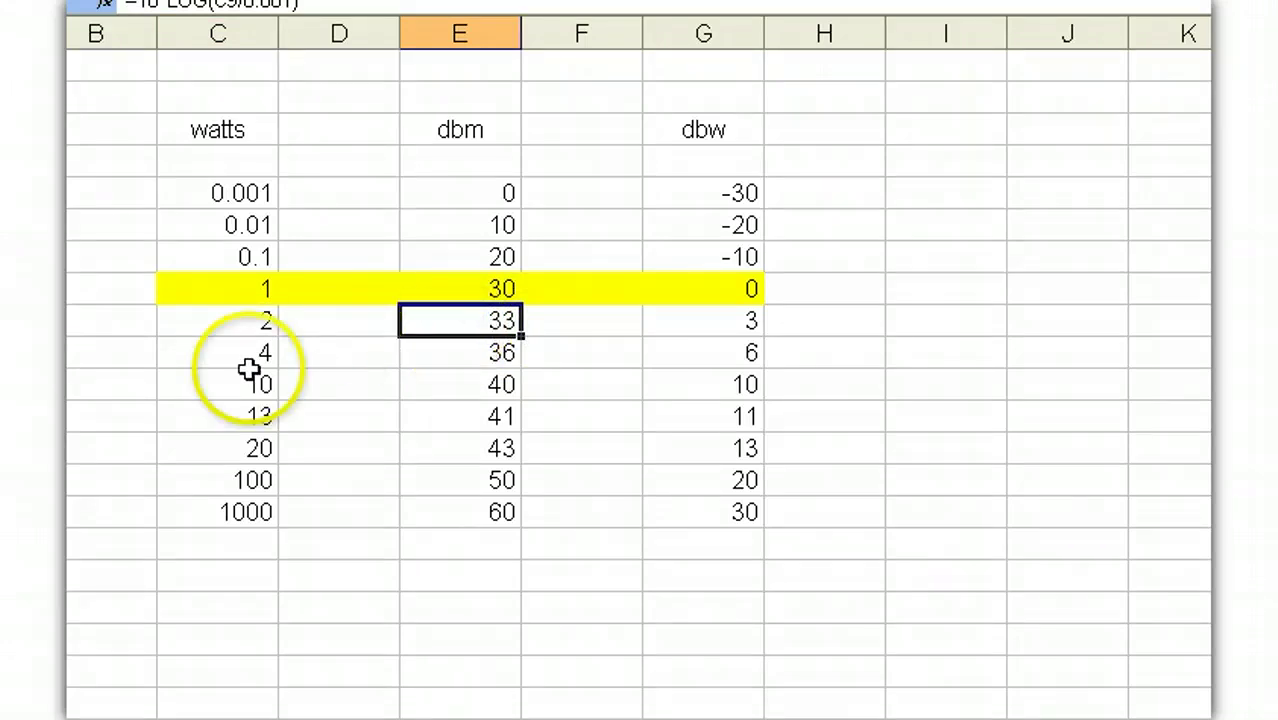
left_click(255, 328)
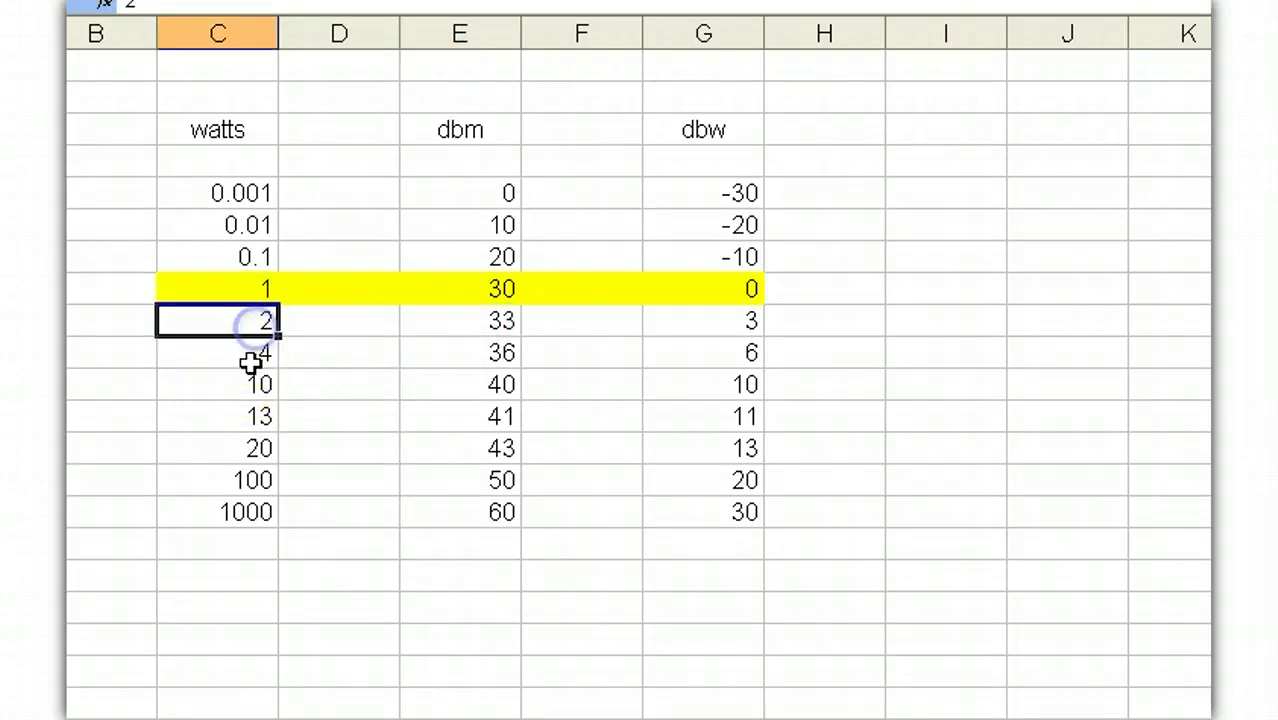
left_click(251, 356)
left_click(496, 357)
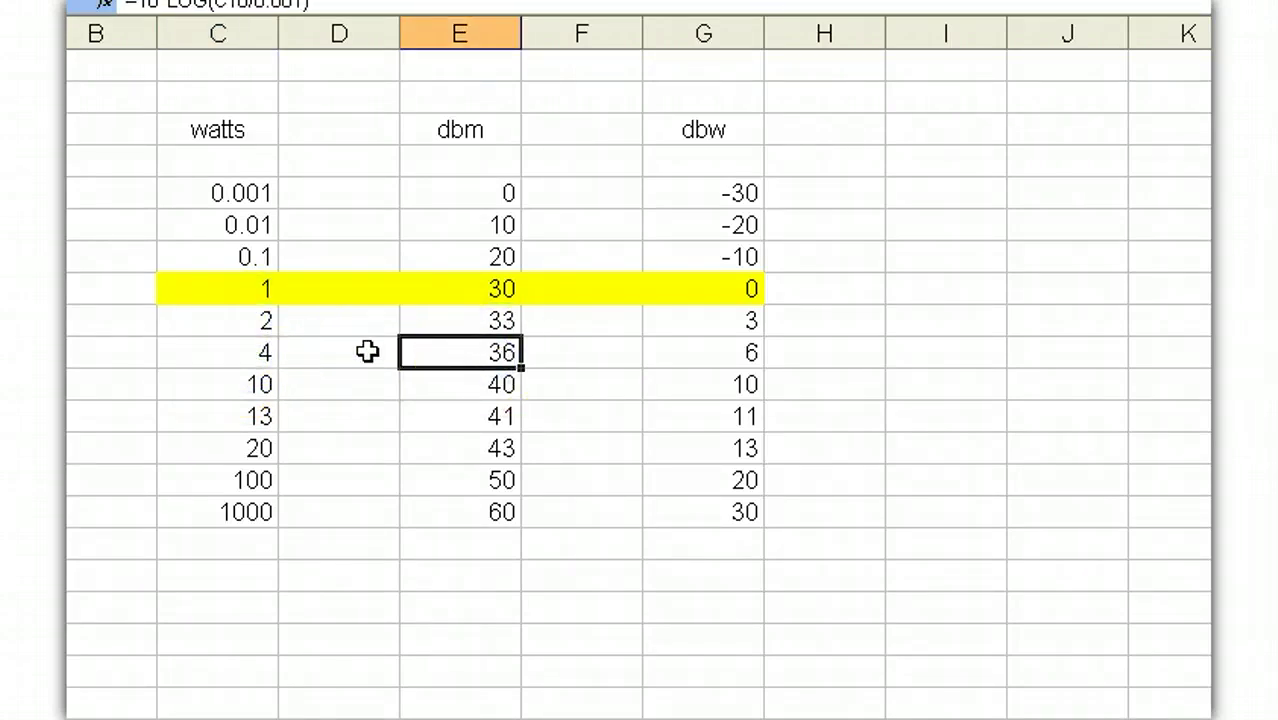
Check the 10 W row's dBm formula, then select the yellow 1-watt row (30 dBm, 0 dBW)
left_click(257, 288)
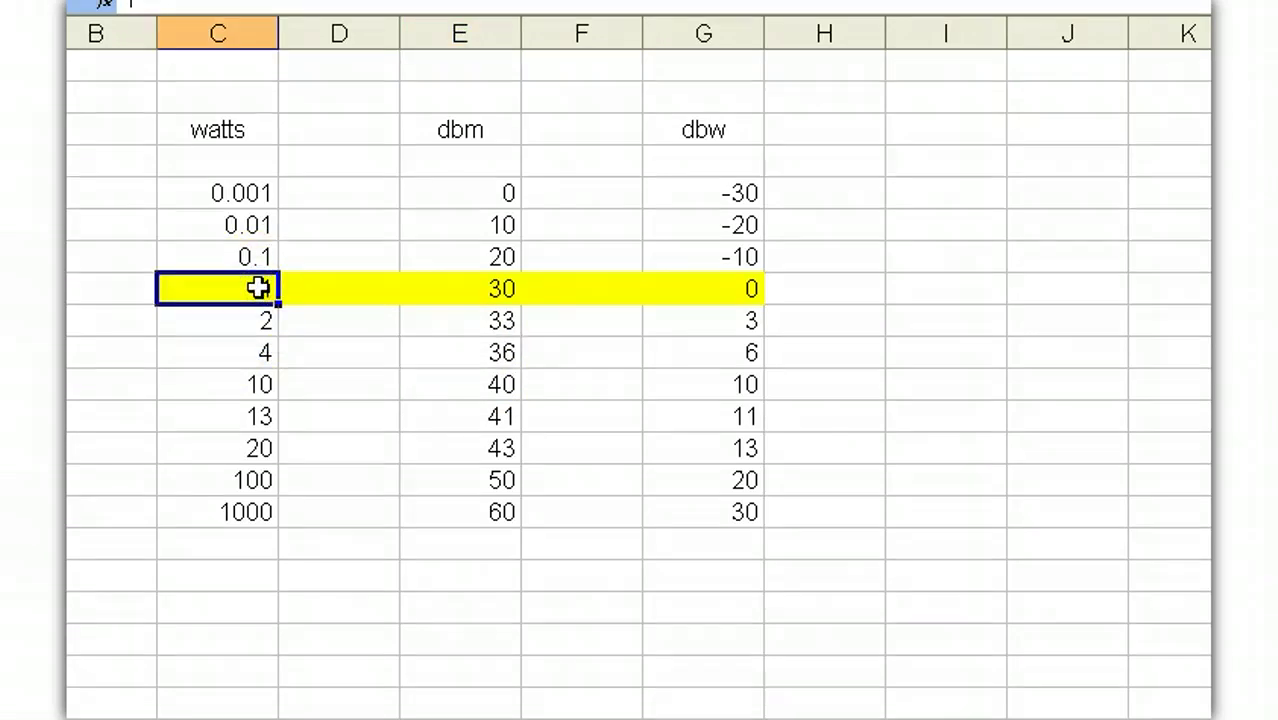
left_click(257, 385)
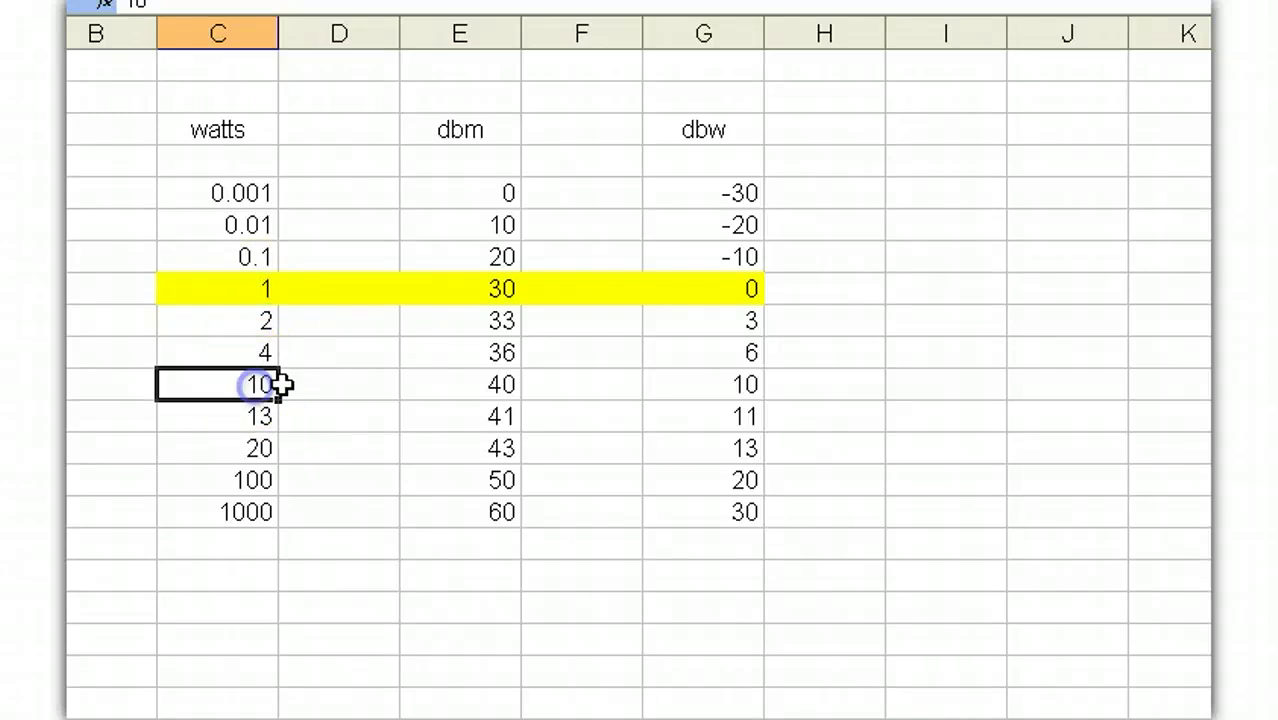
left_click(499, 391)
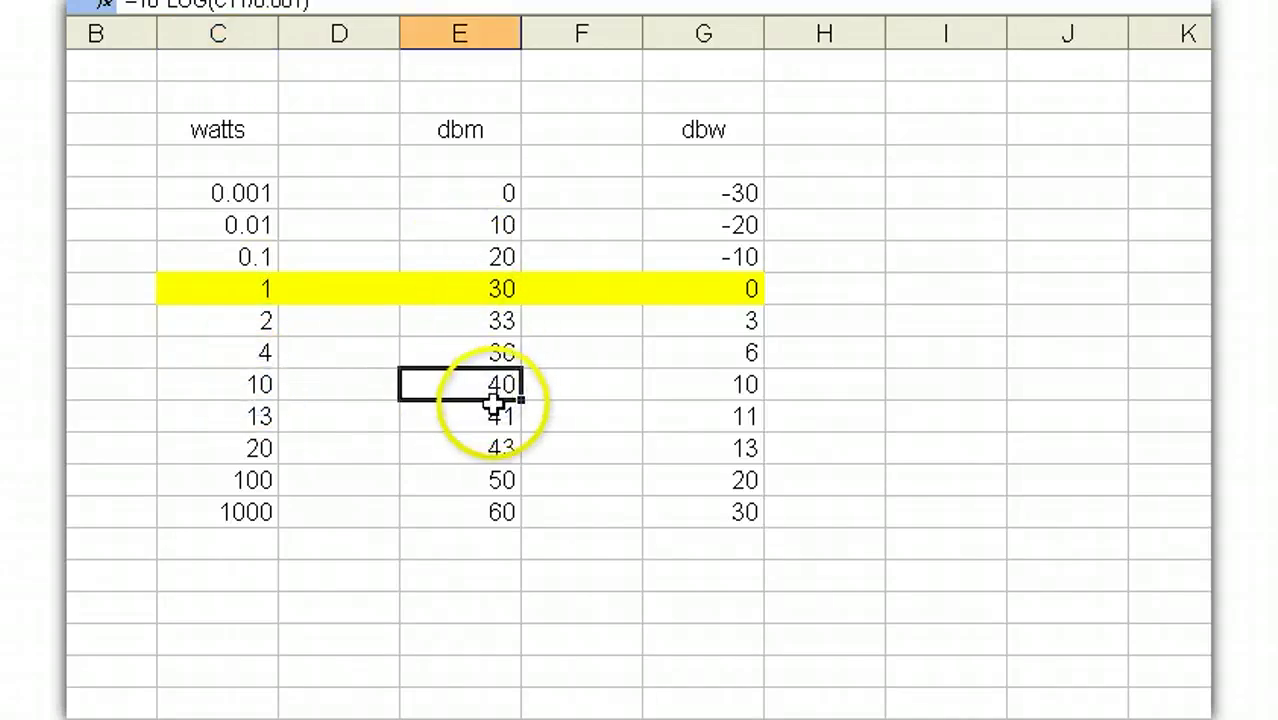
left_click_drag(117, 288, 827, 297)
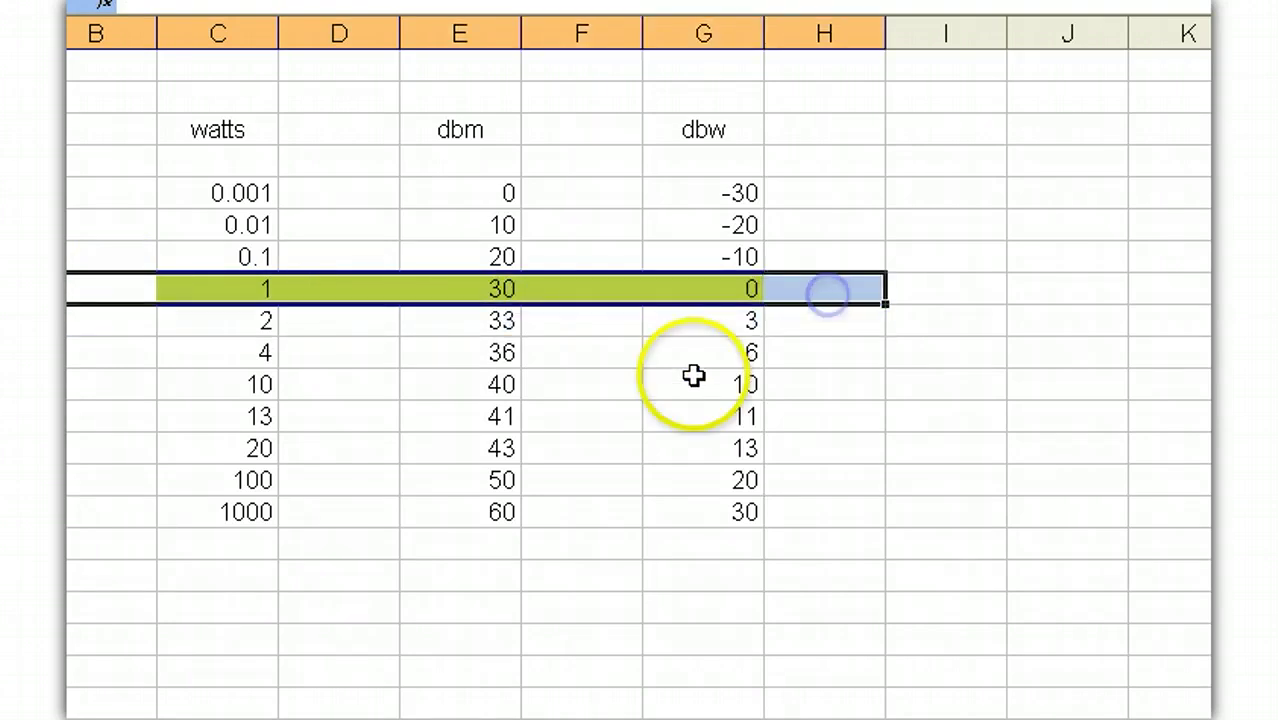
left_click(96, 356)
left_click(90, 296)
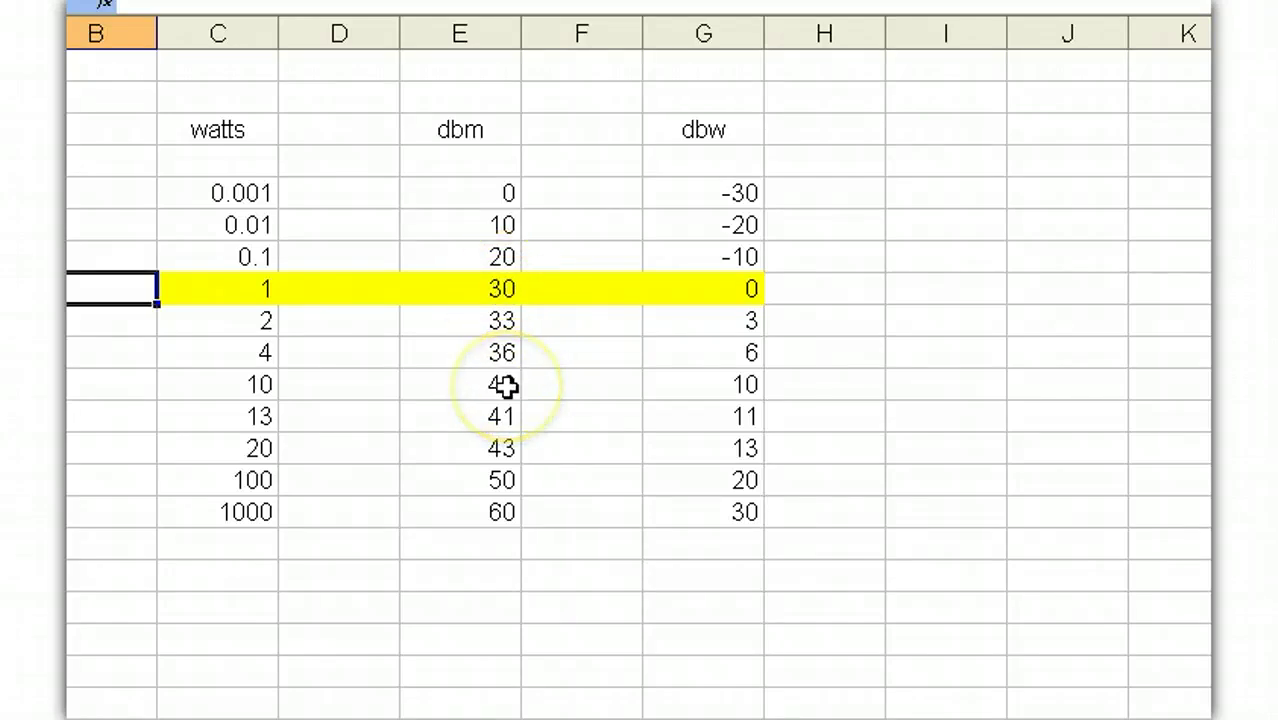
left_click(240, 289)
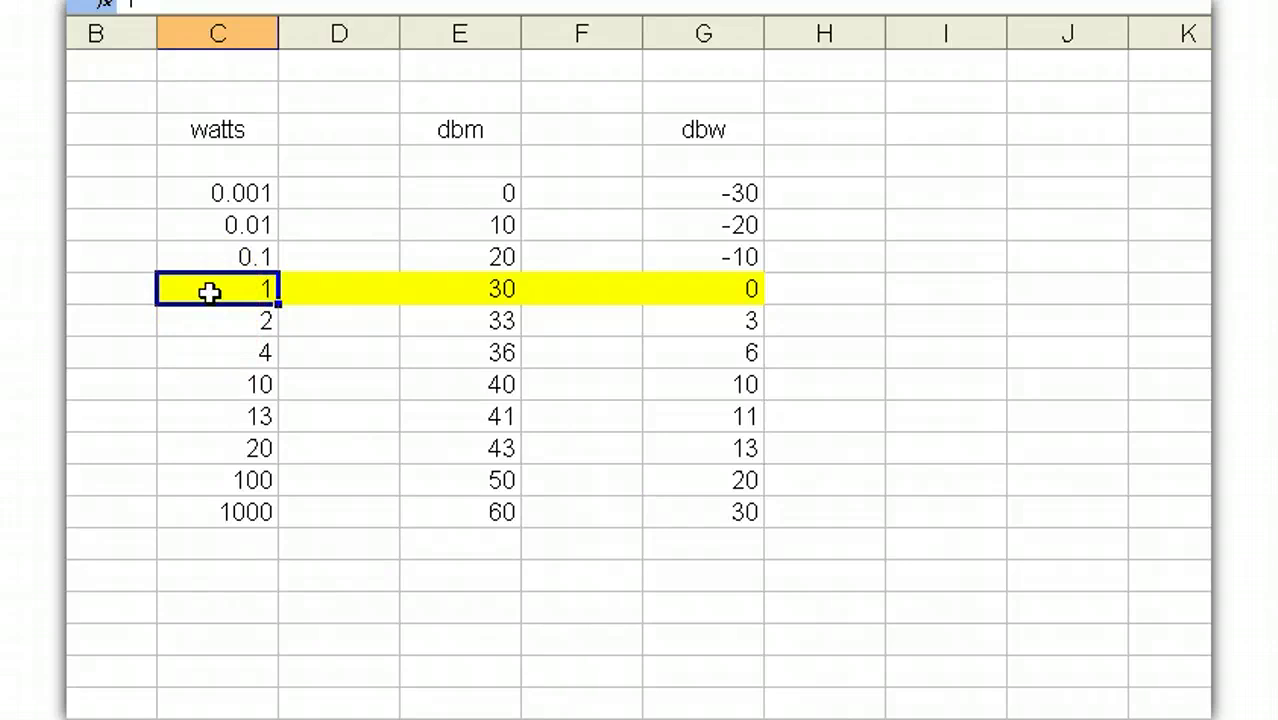
left_click(221, 258)
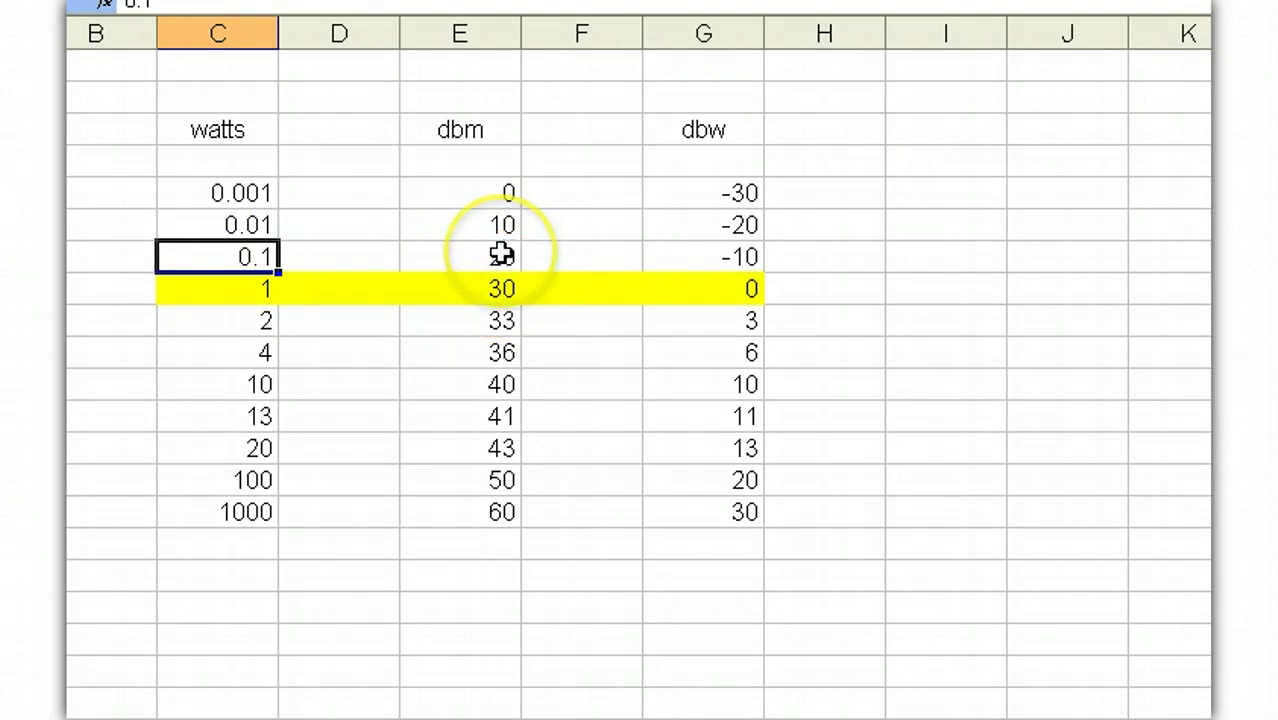
left_click(164, 288)
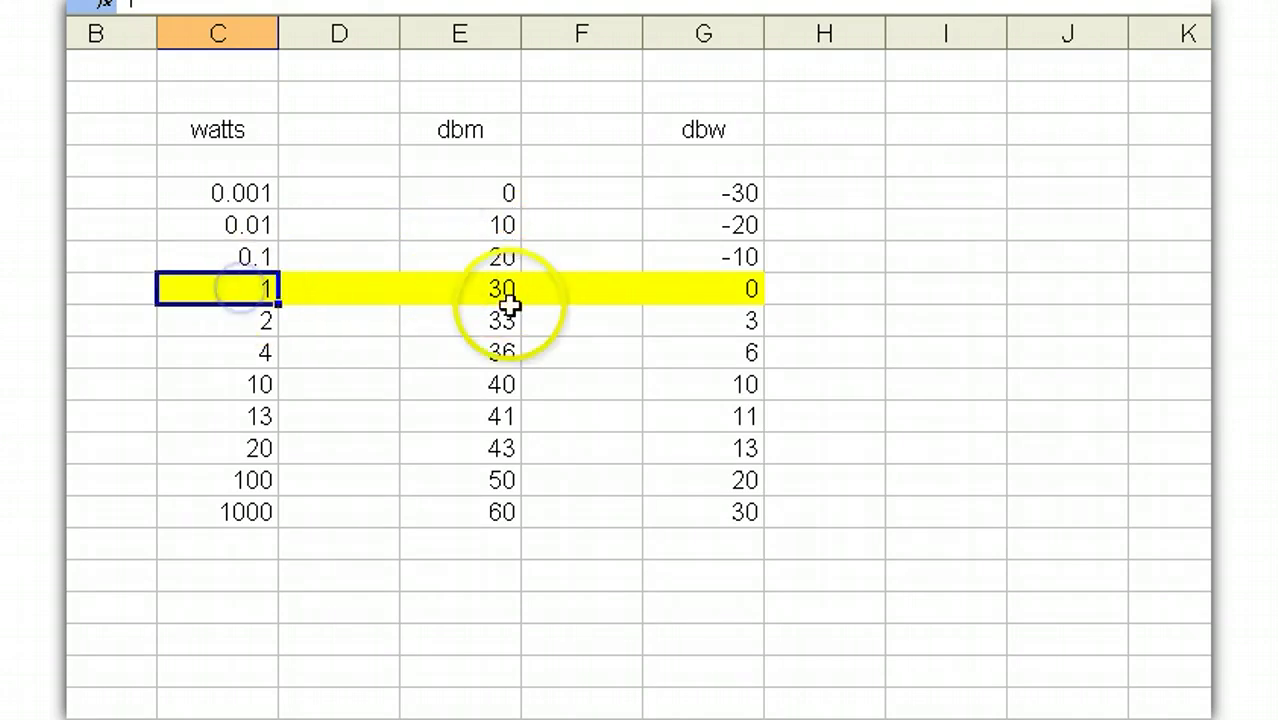
left_click_drag(690, 110, 680, 132)
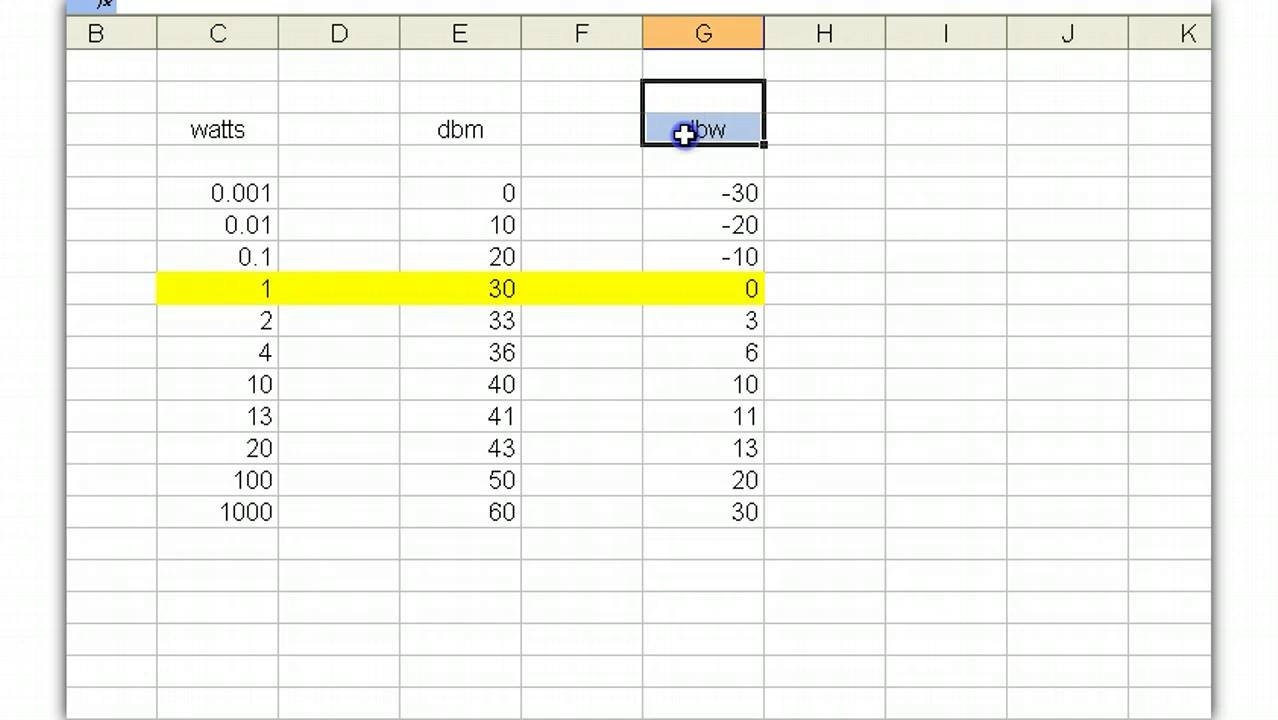
left_click(821, 134)
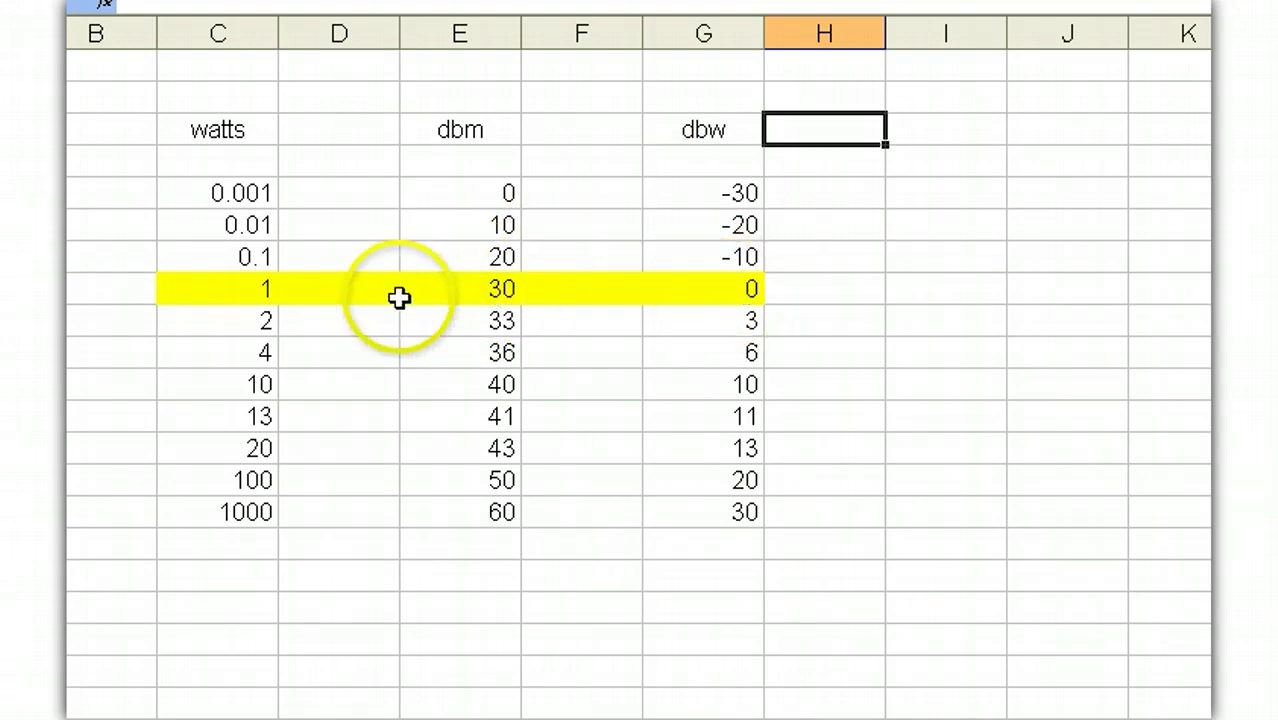
left_click(449, 292)
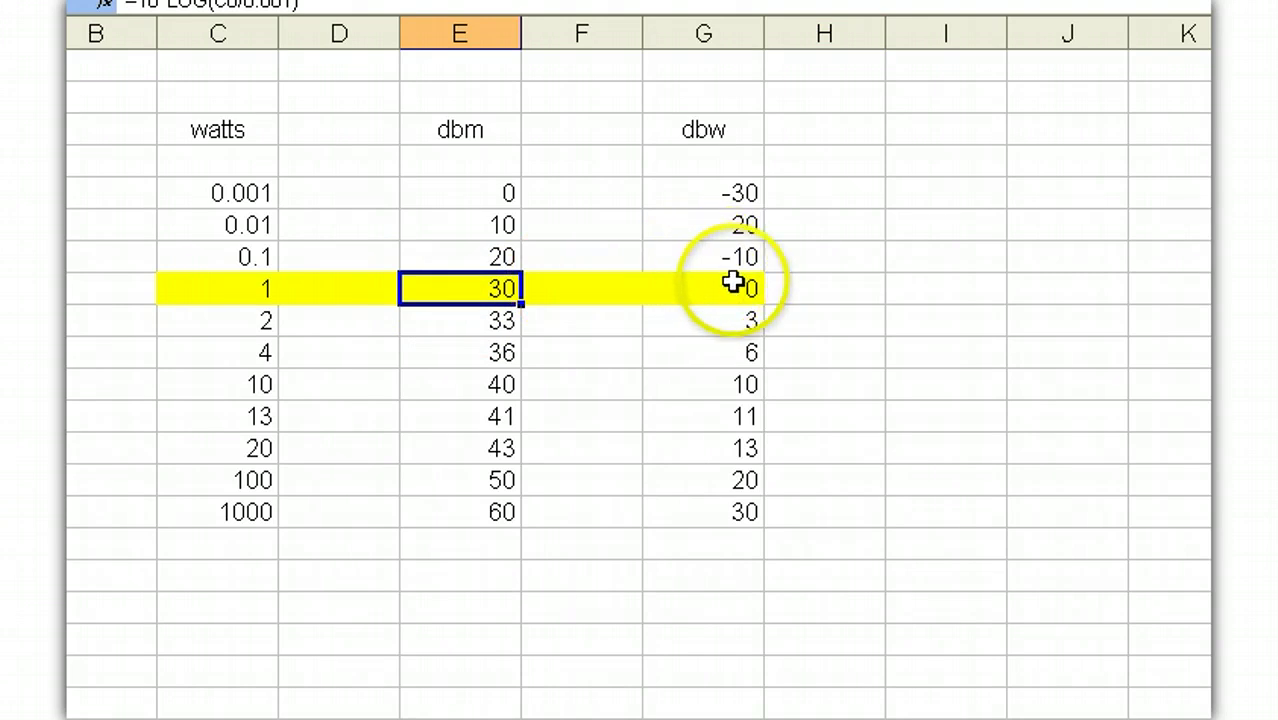
left_click(256, 384)
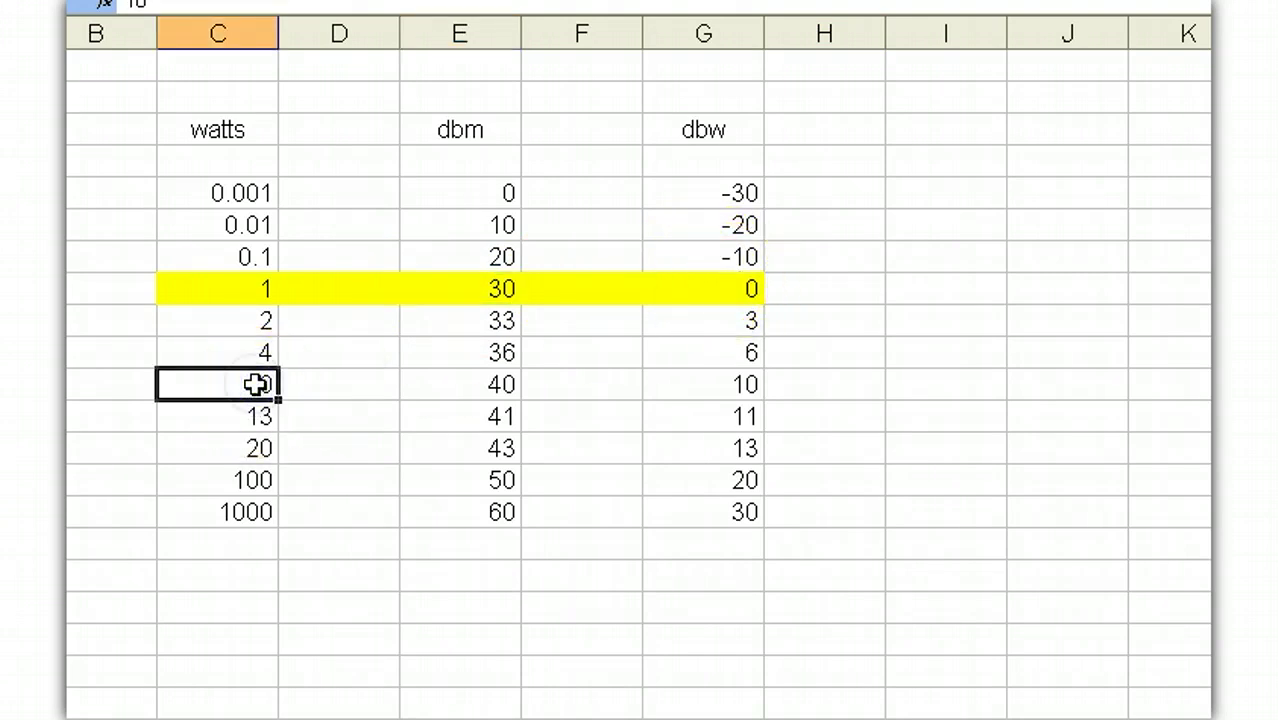
left_click(722, 392)
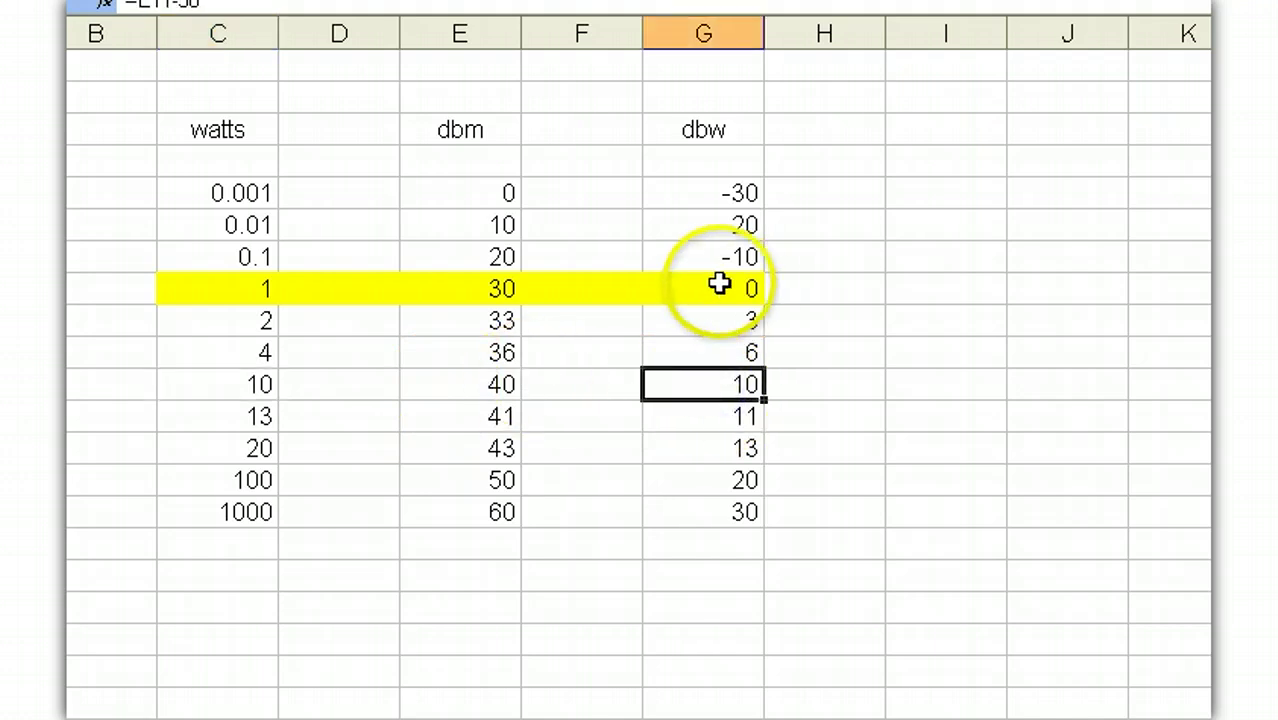
left_click(477, 93)
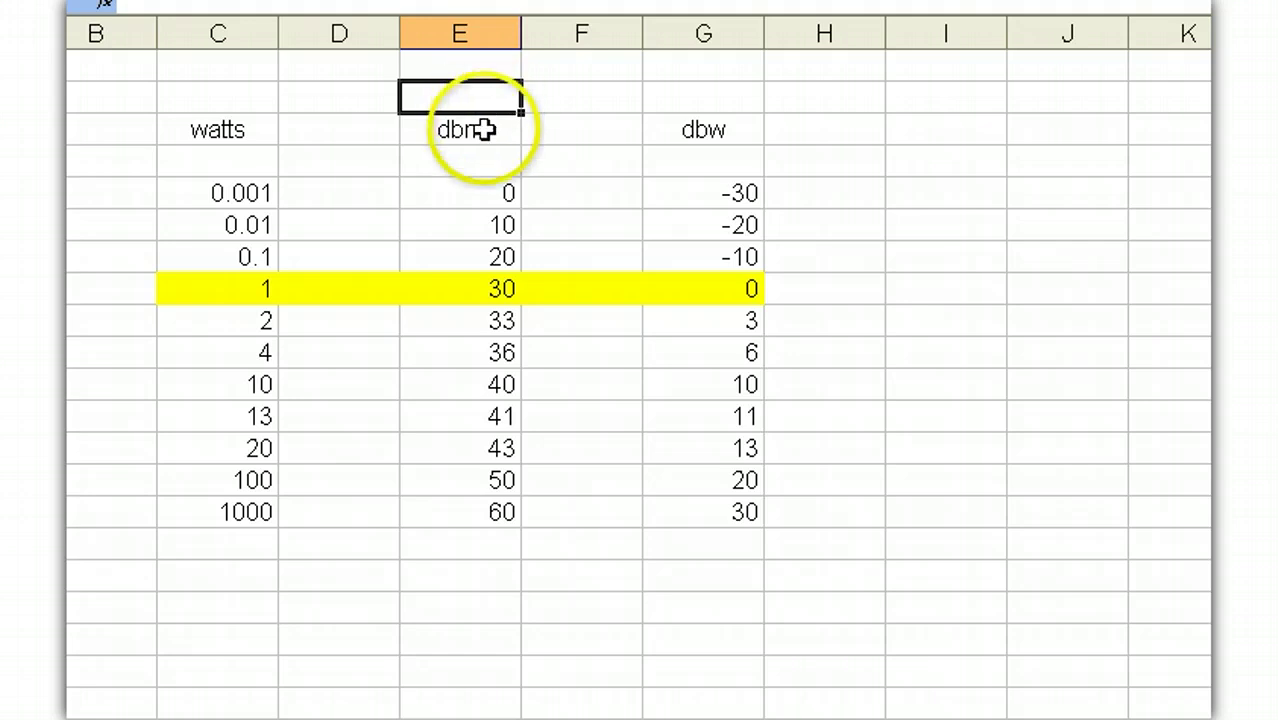
left_click(694, 117)
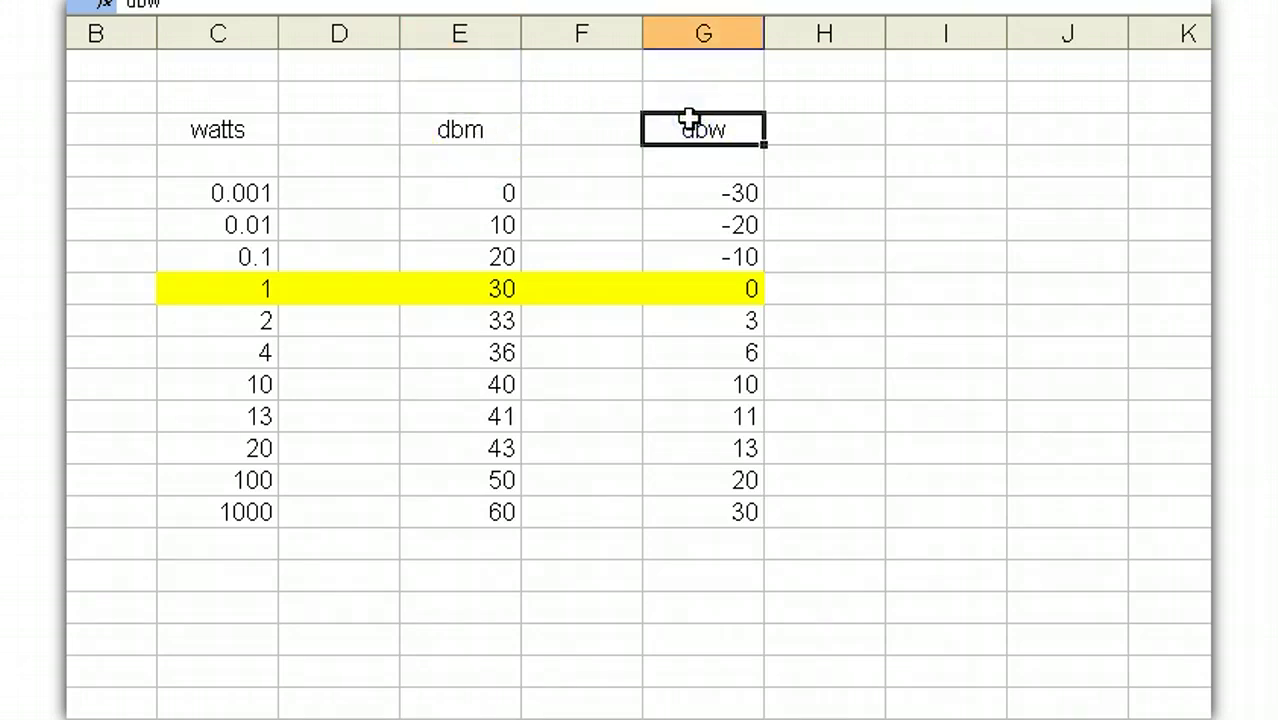